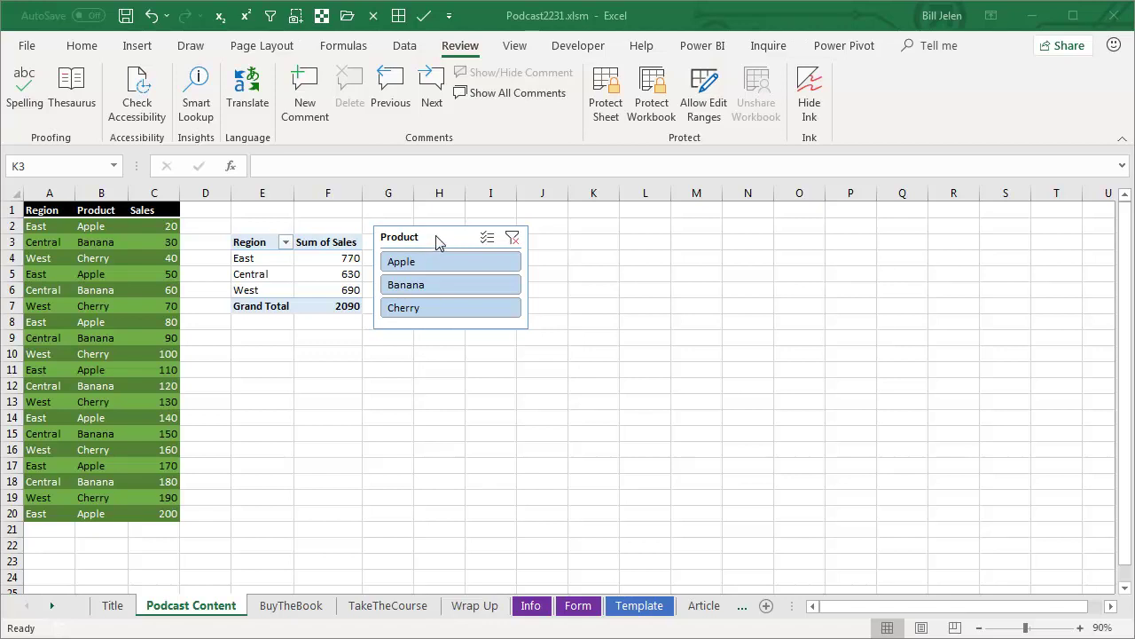
Draw an isosceles triangle shape beside the Product slicer near column K.
{"action": "left_click", "coordinate": [138, 48]}
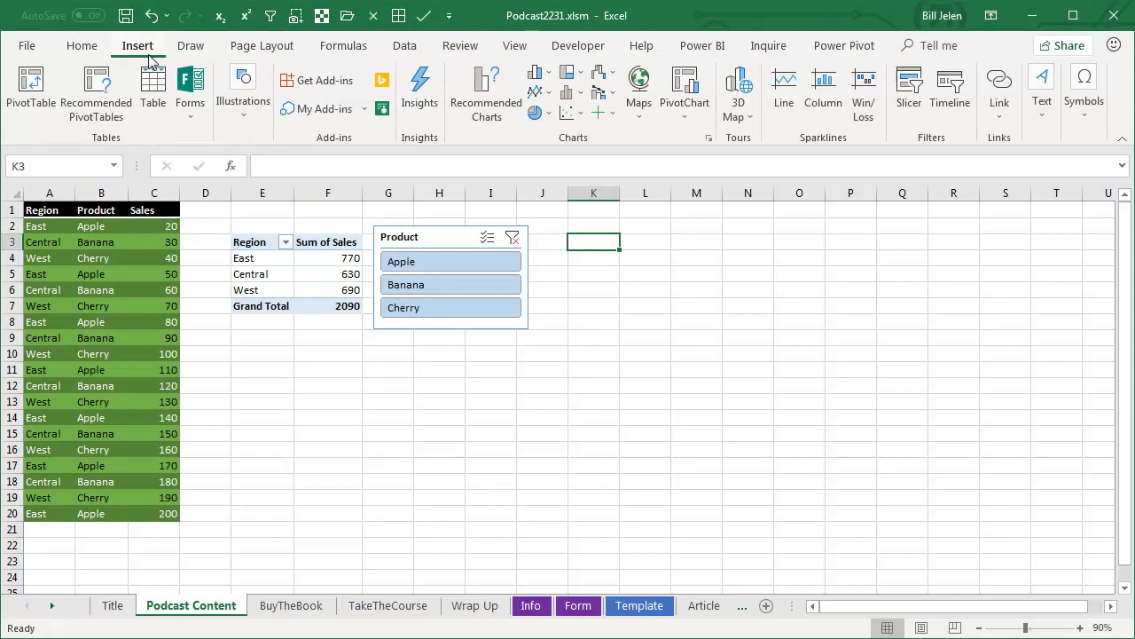
{"action": "left_click", "coordinate": [242, 113]}
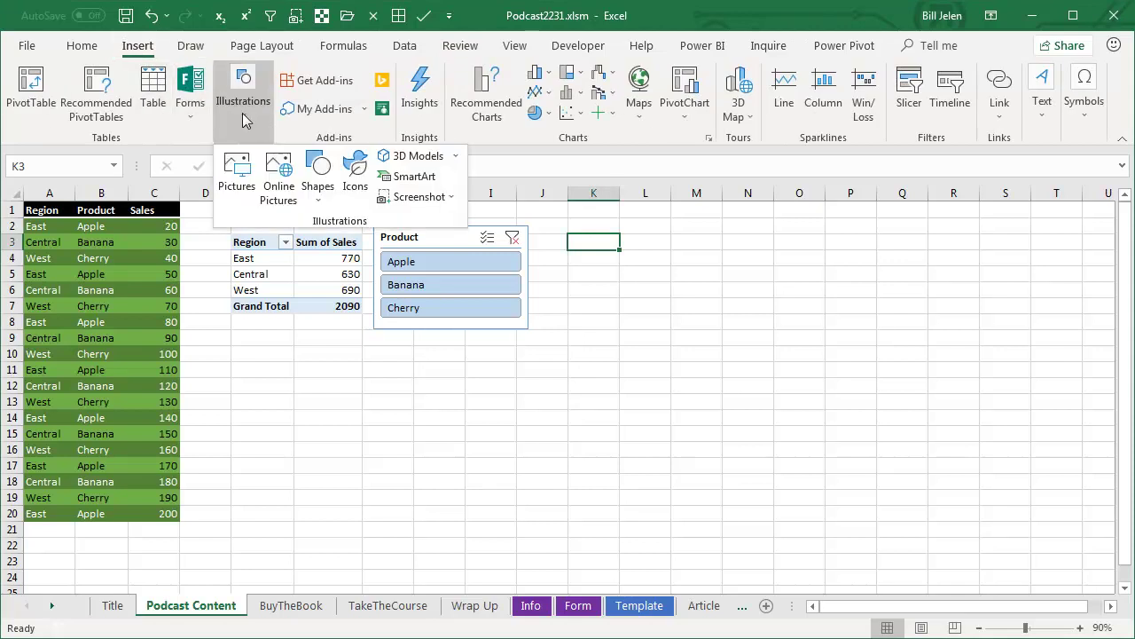
{"action": "left_click", "coordinate": [319, 190]}
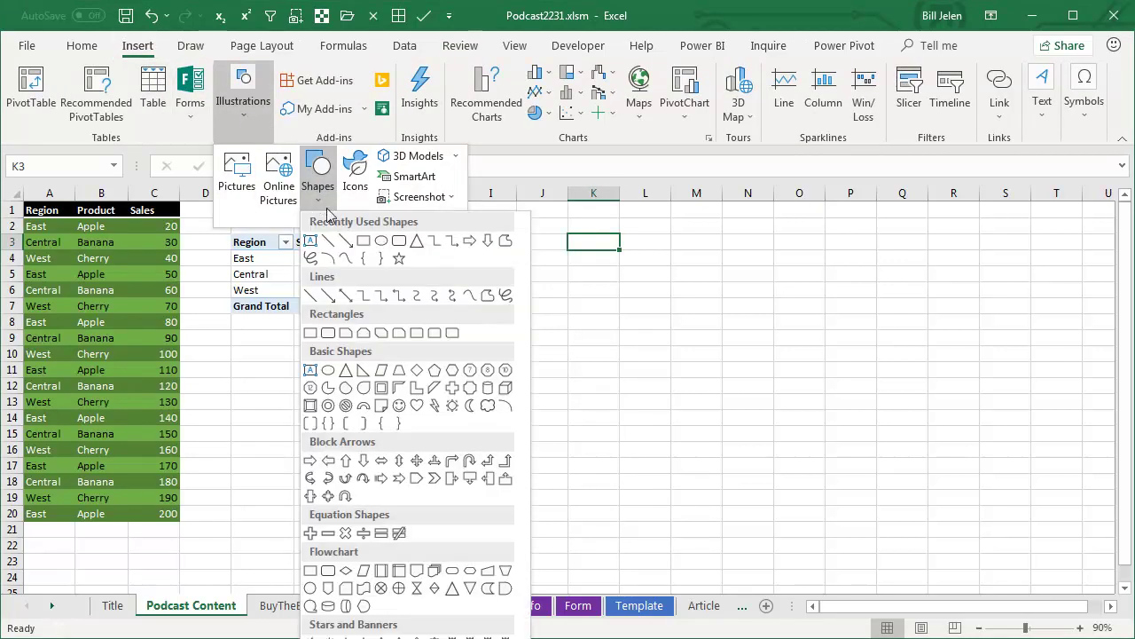
{"action": "left_click", "coordinate": [420, 244]}
{"action": "left_click_drag", "start_coordinate": [561, 268], "coordinate": [646, 349]}
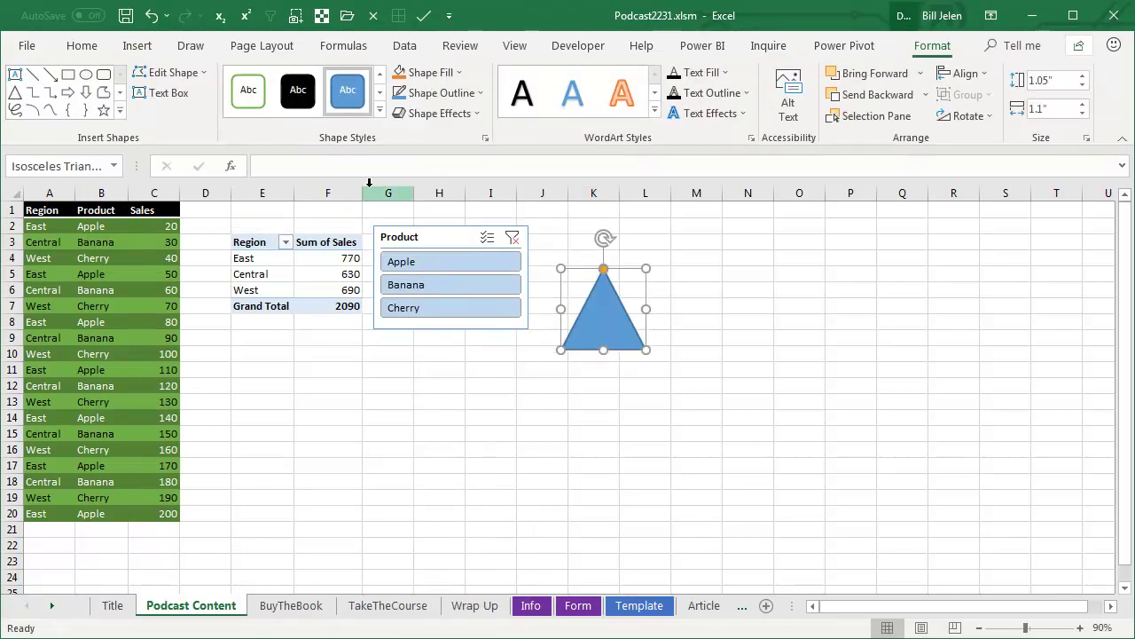
Insert the running-person icon from the Icons library onto the sheet.
{"action": "left_click", "coordinate": [140, 45]}
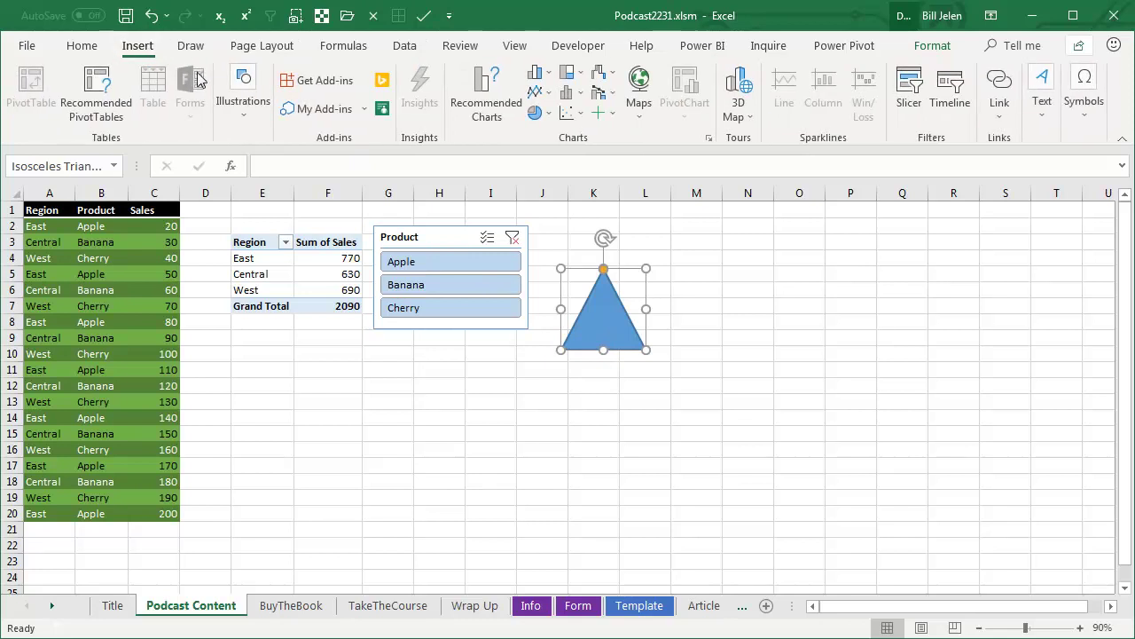
{"action": "left_click", "coordinate": [245, 102]}
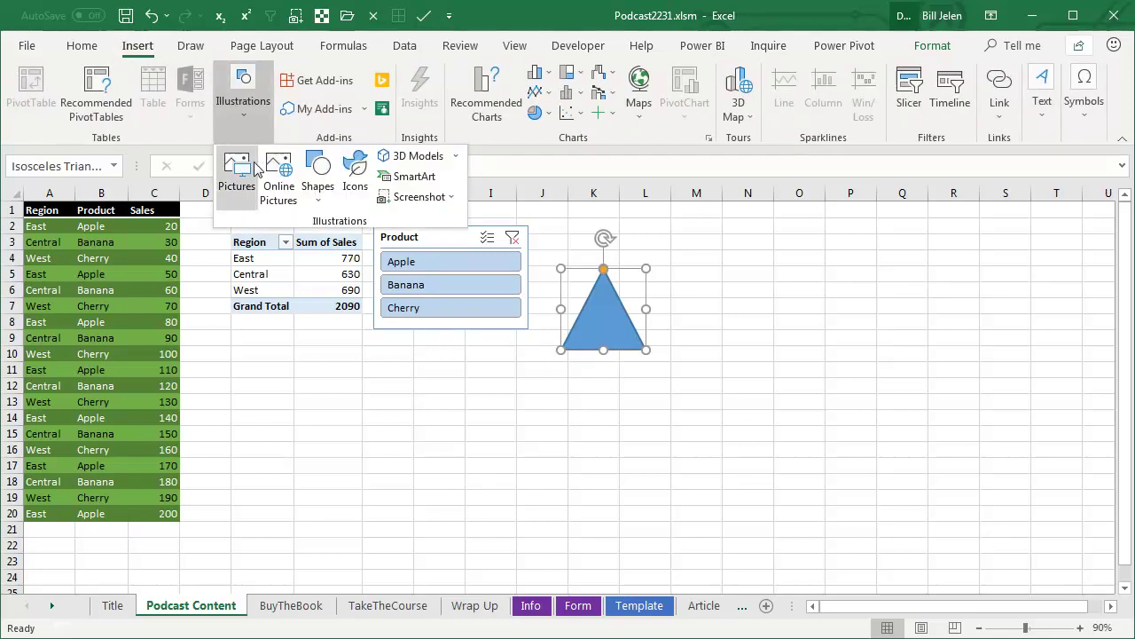
{"action": "left_click", "coordinate": [356, 197]}
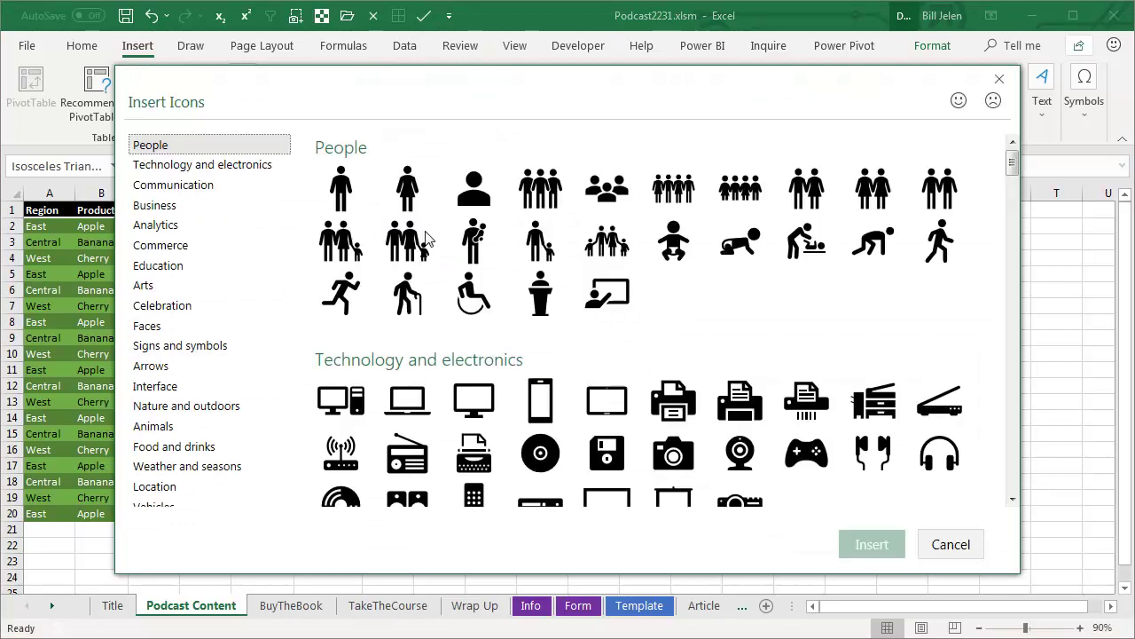
{"action": "left_click", "coordinate": [341, 293]}
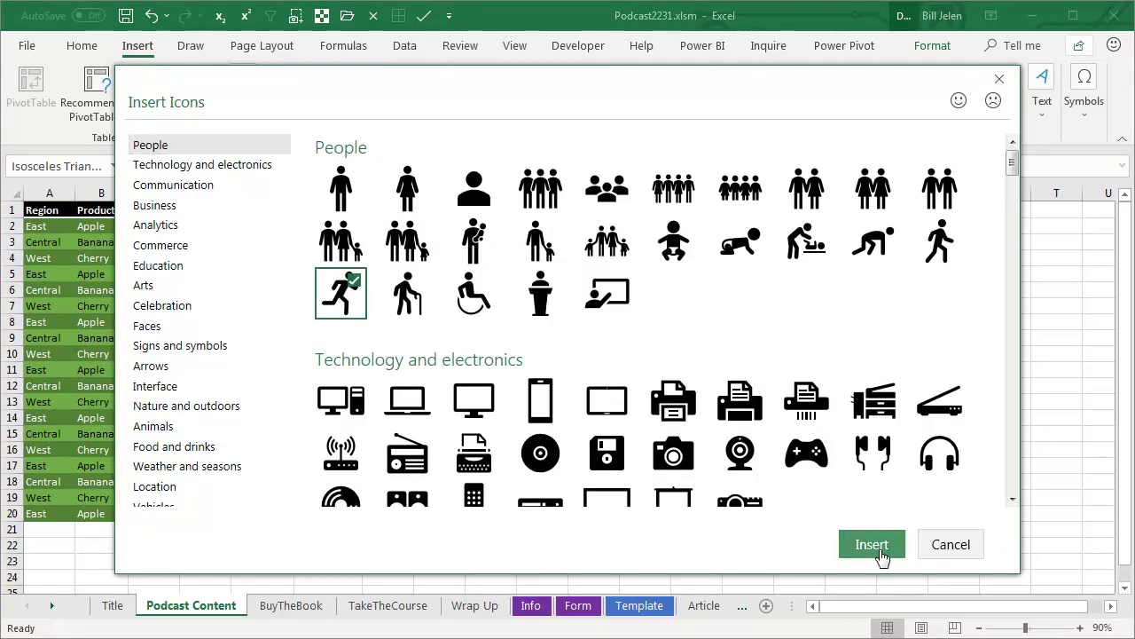
{"action": "left_click", "coordinate": [872, 546]}
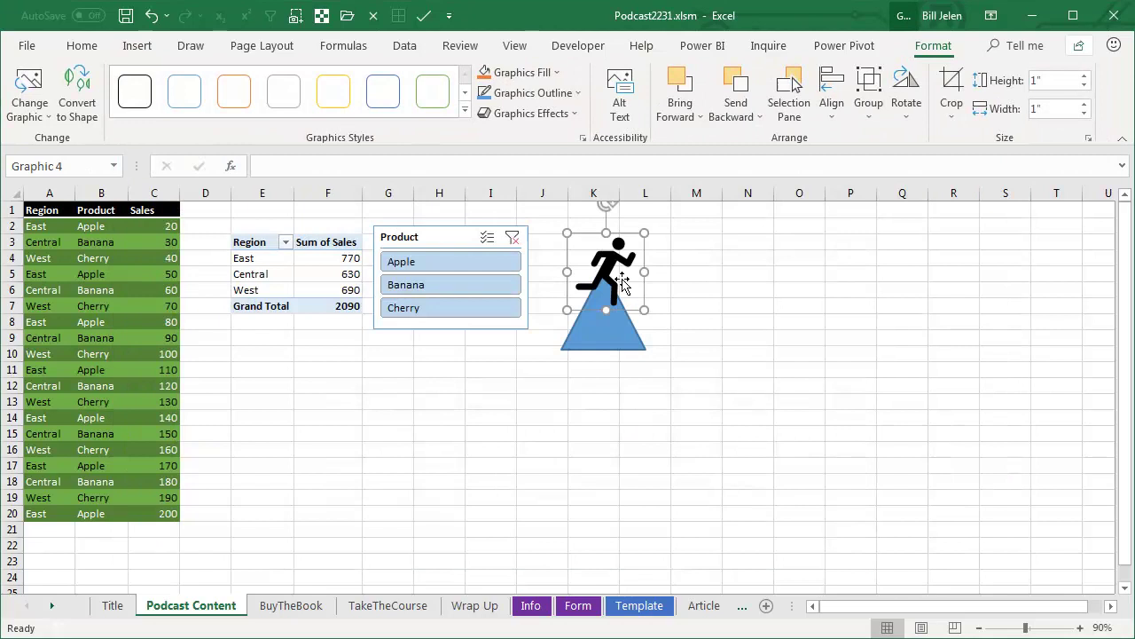
Move the runner icon below the triangle, then add a Region slicer and place it under the pivot table.
{"action": "left_click_drag", "start_coordinate": [622, 286], "coordinate": [641, 473]}
{"action": "left_click", "coordinate": [289, 258]}
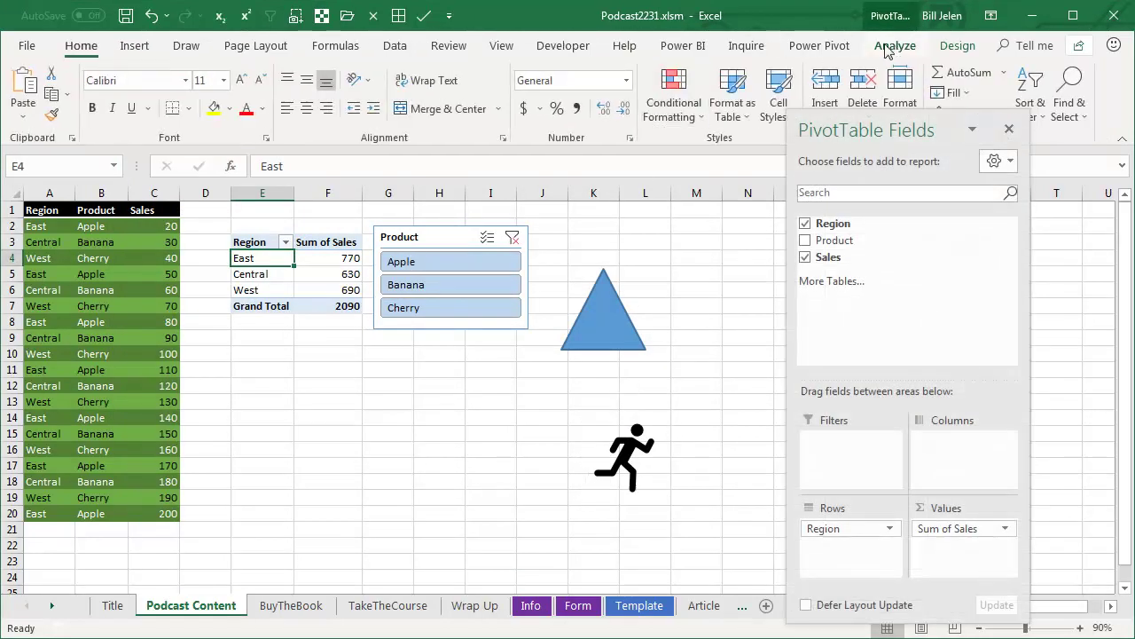
{"action": "left_click", "coordinate": [891, 47]}
{"action": "left_click", "coordinate": [434, 72]}
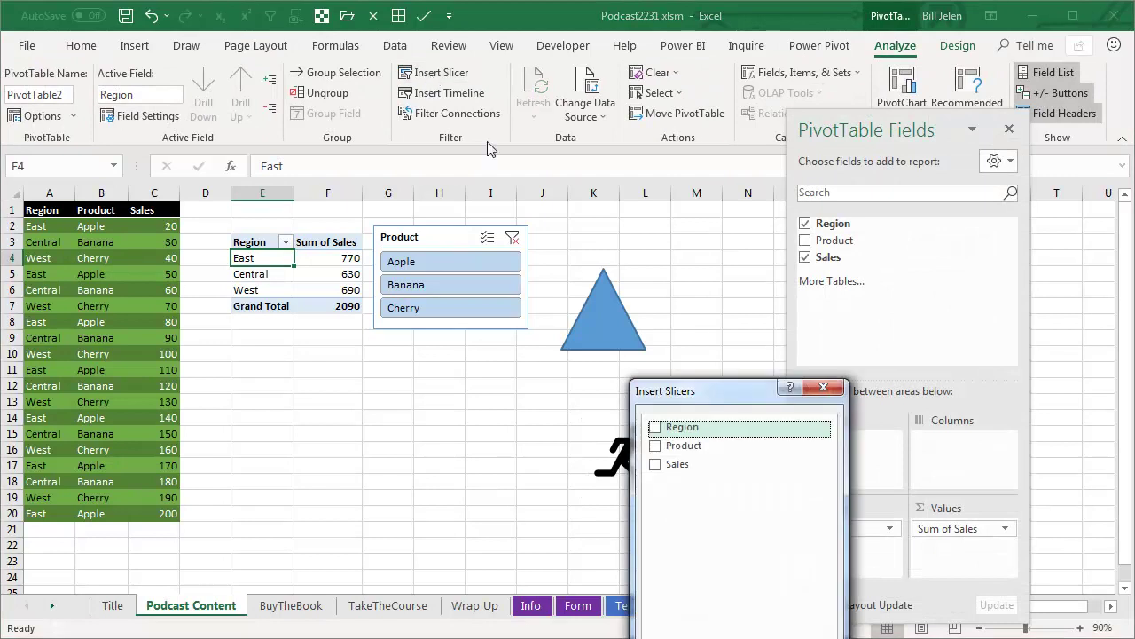
{"action": "left_click", "coordinate": [654, 427]}
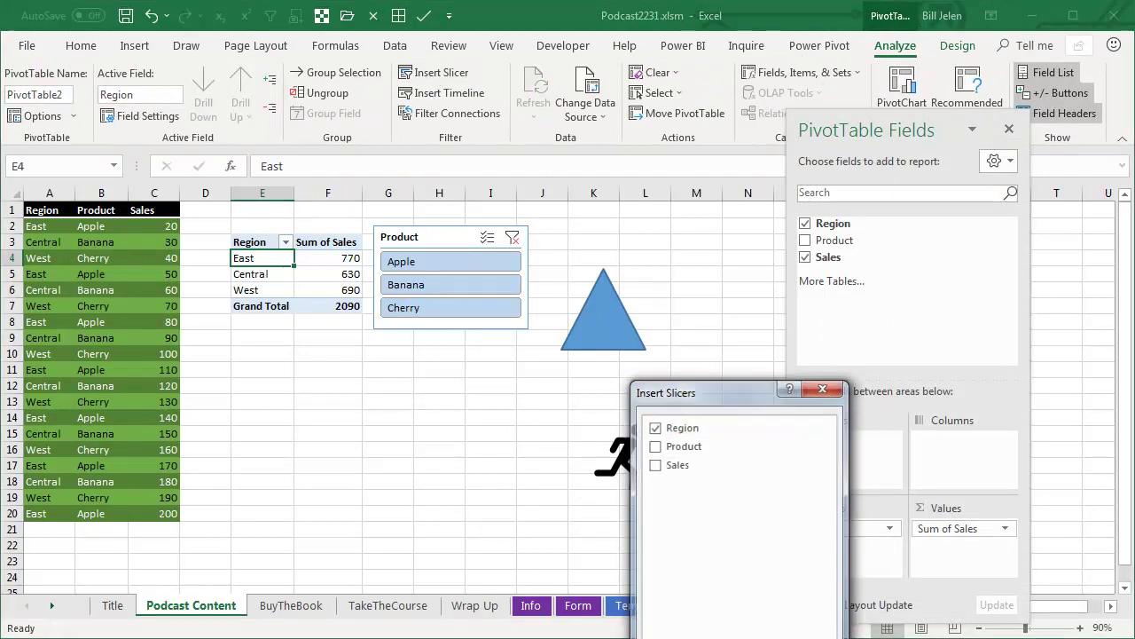
{"action": "key", "text": "Return"}
{"action": "left_click_drag", "start_coordinate": [544, 310], "coordinate": [317, 384]}
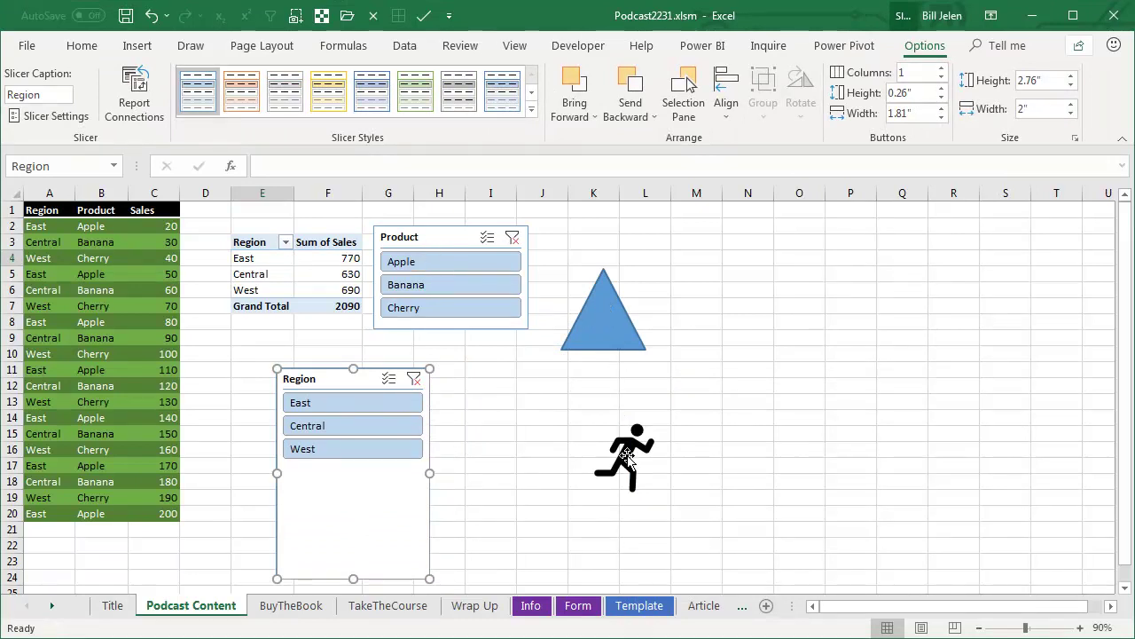
{"action": "left_click", "coordinate": [265, 258]}
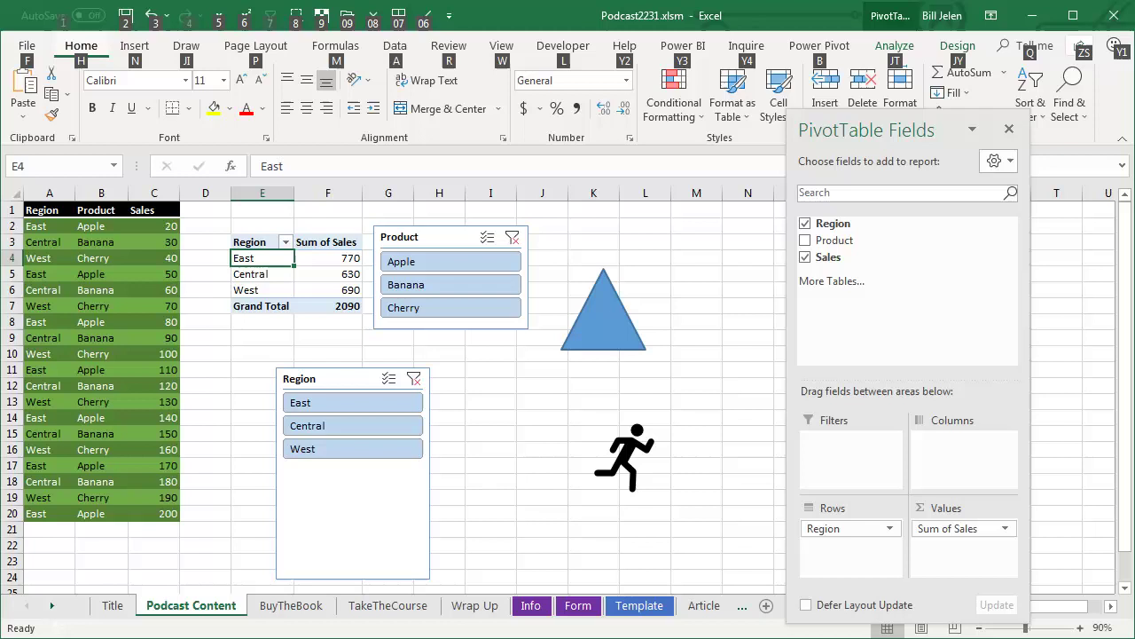
{"action": "key", "text": "alt+r"}
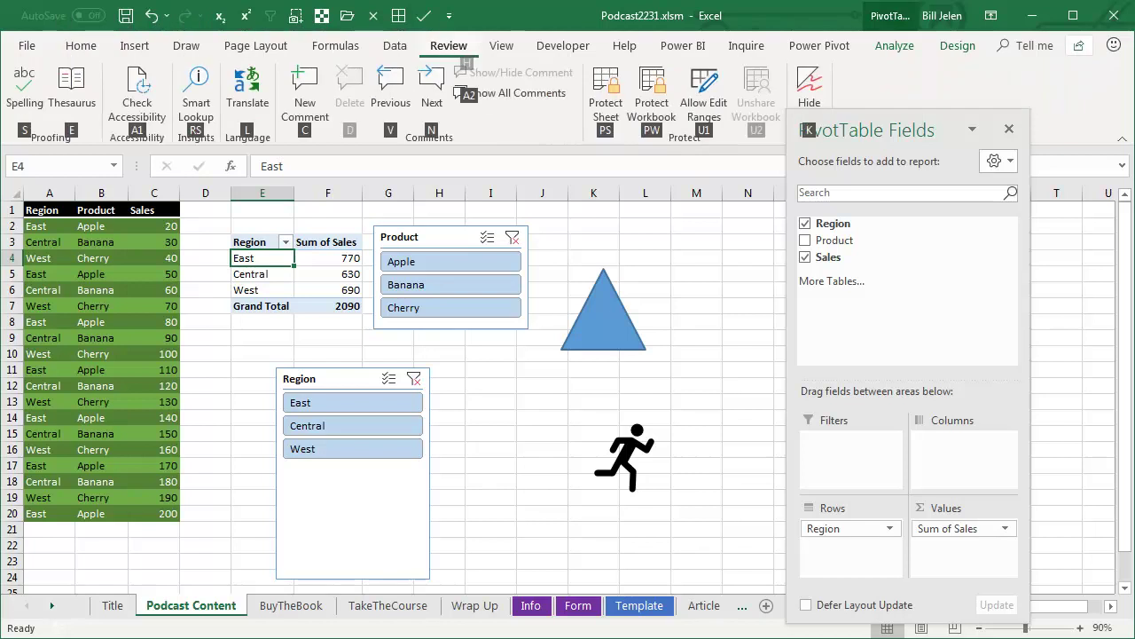
{"action": "key", "text": "k"}
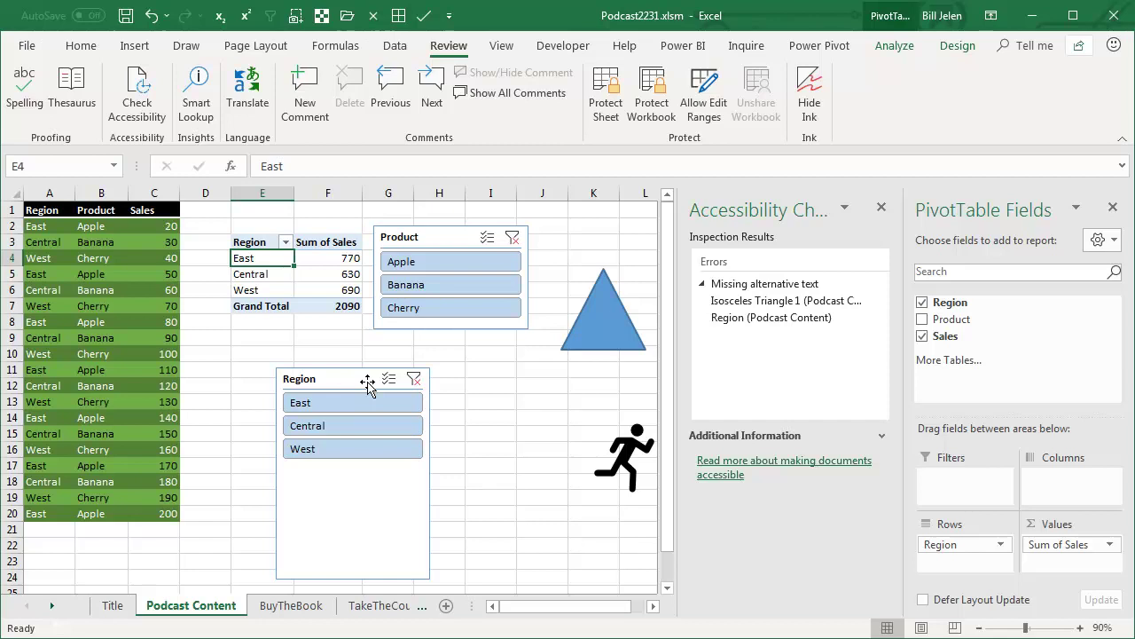
{"action": "left_click", "coordinate": [881, 206]}
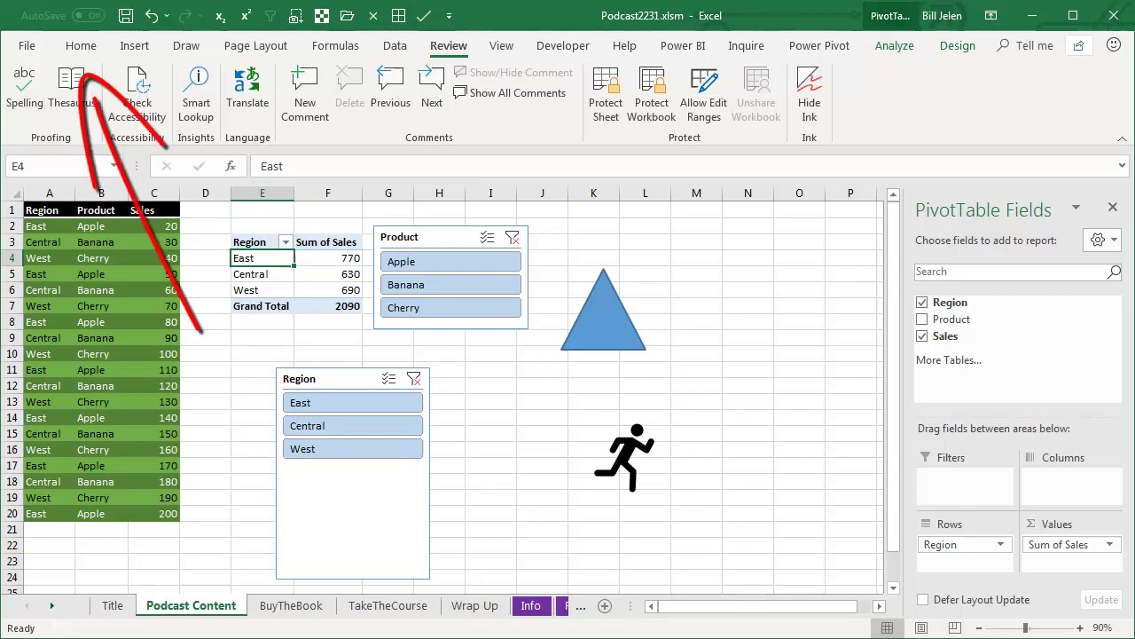
Turn on Select Objects mode with Alt, H, FD, O and Tab to select the Product slicer.
{"action": "key", "text": "alt"}
{"action": "key", "text": "h"}
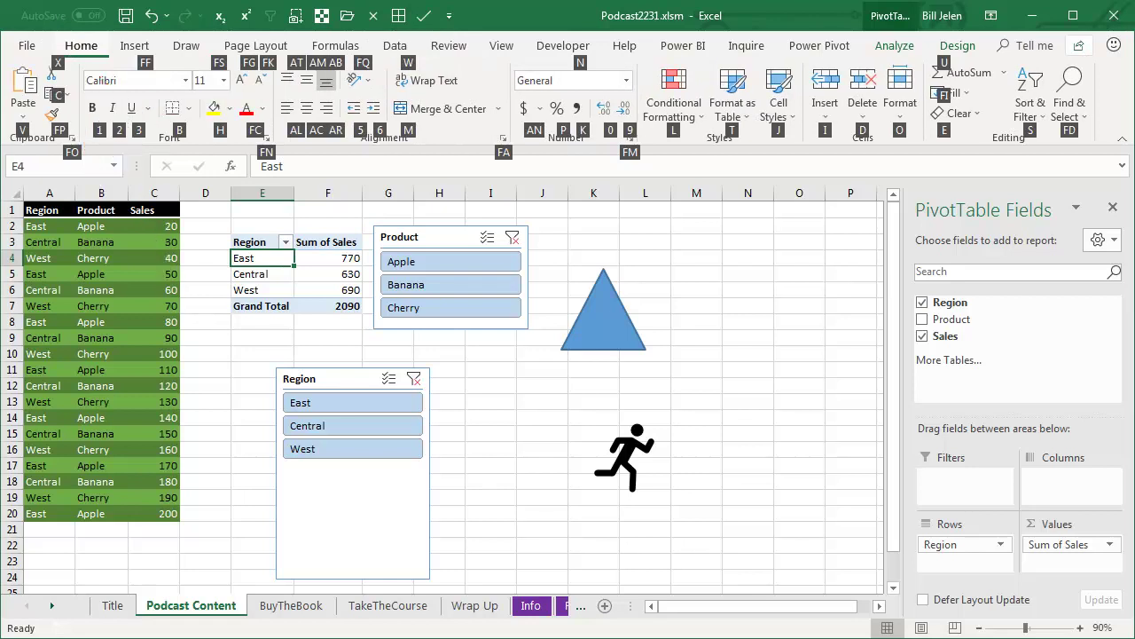
{"action": "key", "text": "f"}
{"action": "key", "text": "d"}
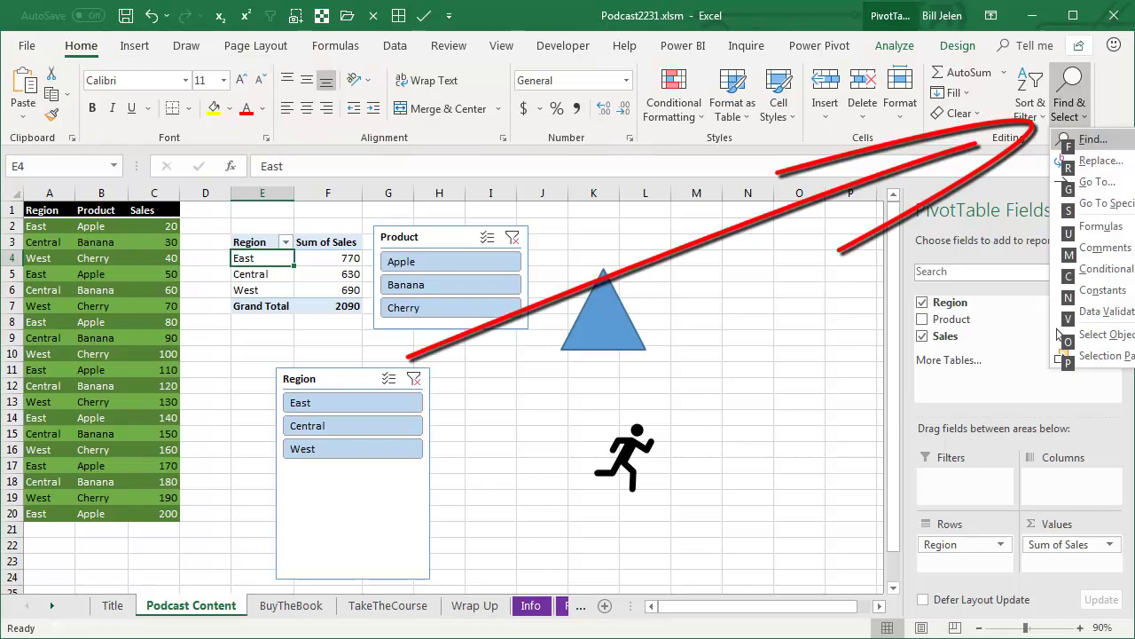
{"action": "key", "text": "o"}
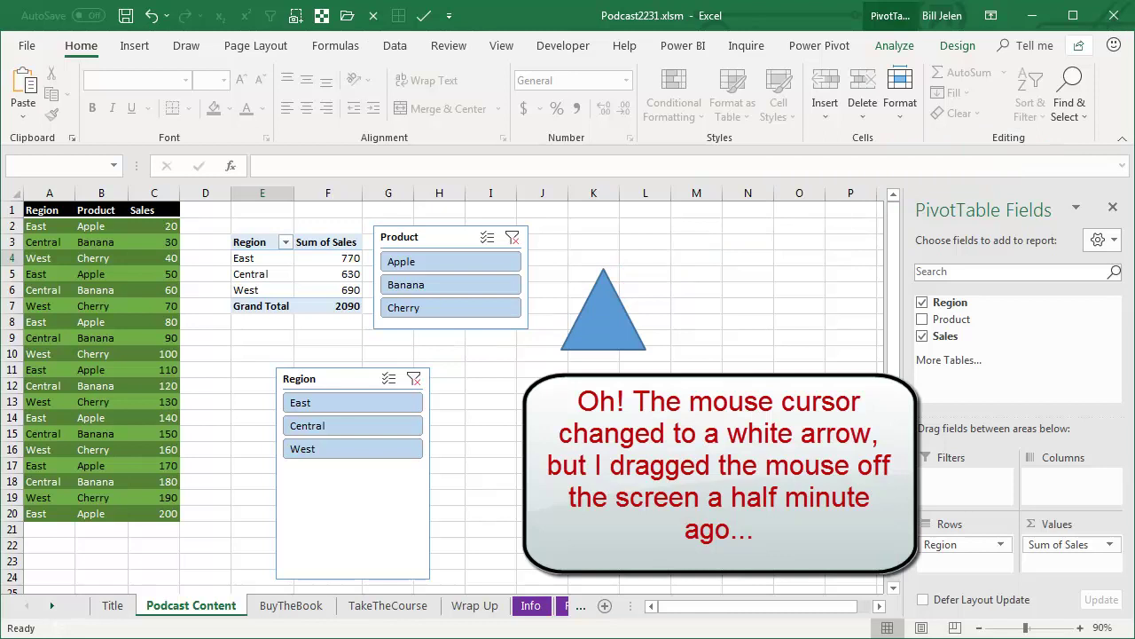
{"action": "key", "text": "Tab"}
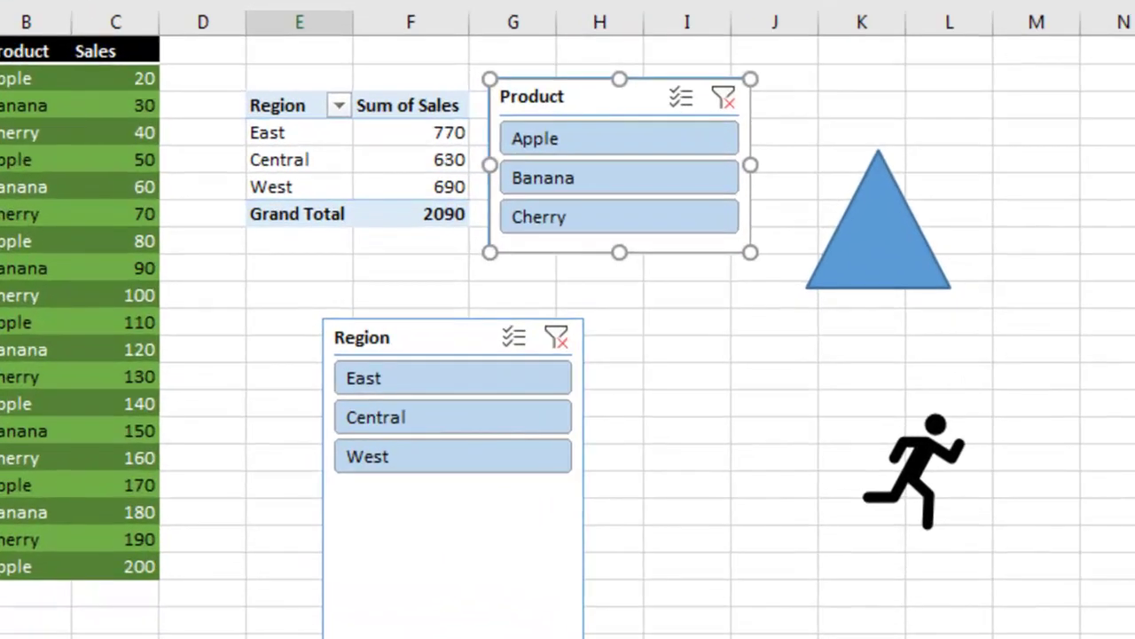
Nudge the Product slicer, then filter the pivot through Apple, Banana and finally Cherry.
{"action": "left_click_drag", "start_coordinate": [576, 95], "coordinate": [581, 89]}
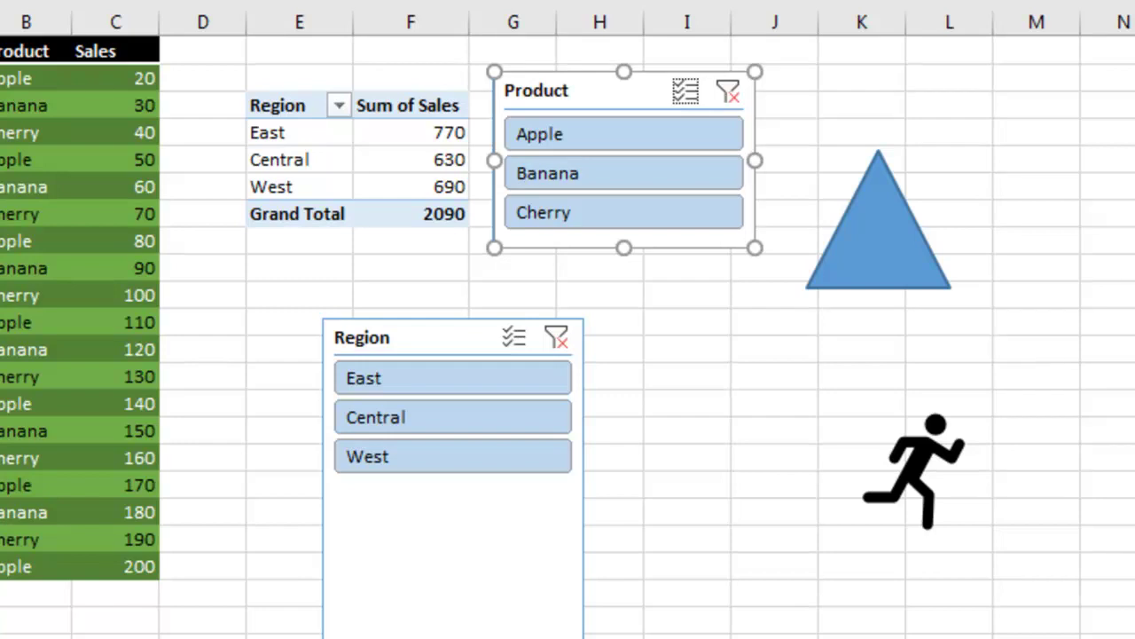
{"action": "key", "text": "Tab"}
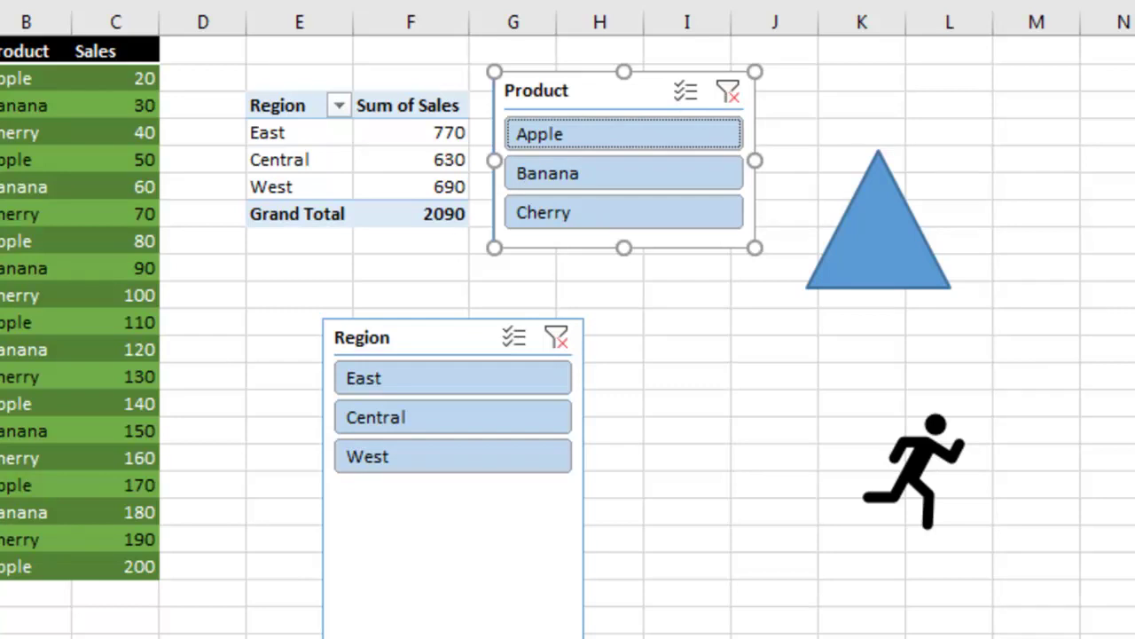
{"action": "key", "text": "space"}
{"action": "key", "text": "Down"}
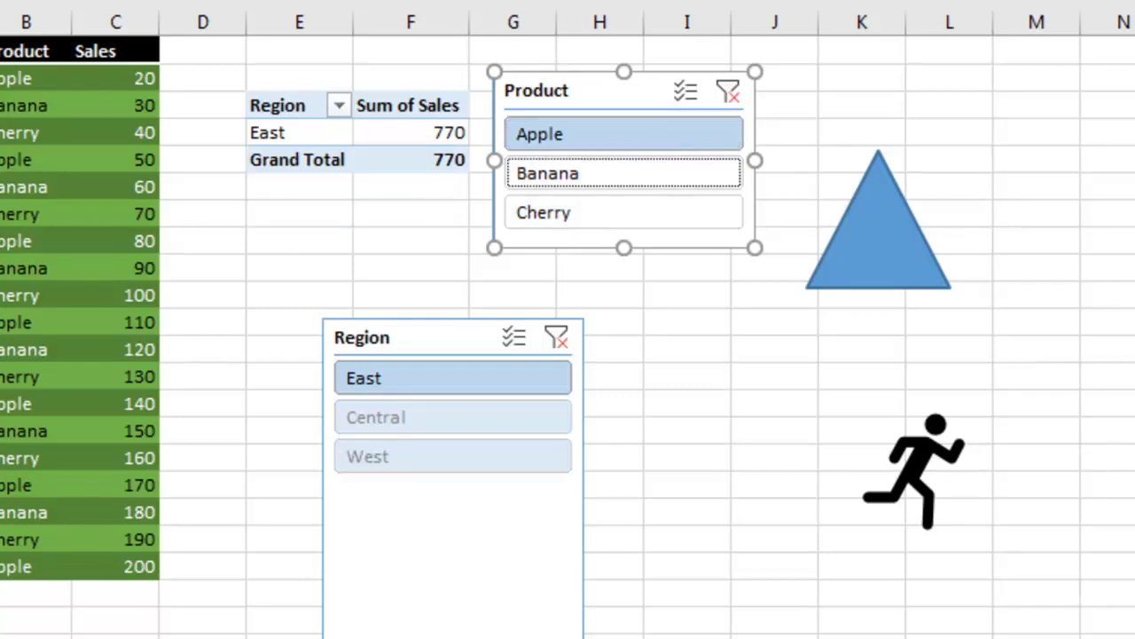
{"action": "key", "text": "space"}
{"action": "key", "text": "Down"}
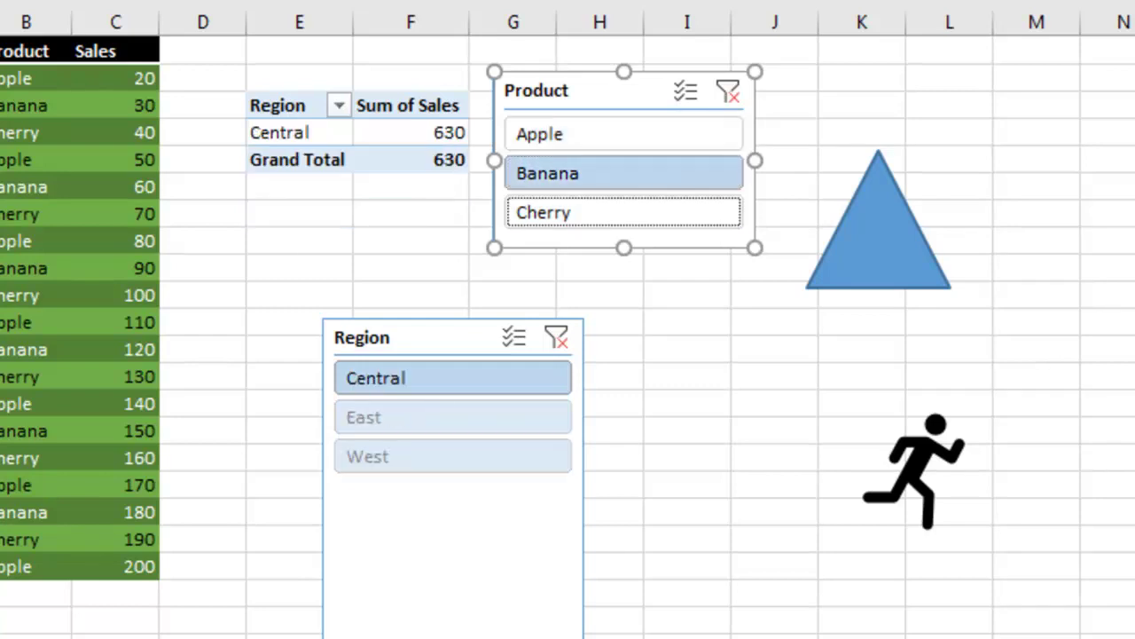
{"action": "key", "text": "space"}
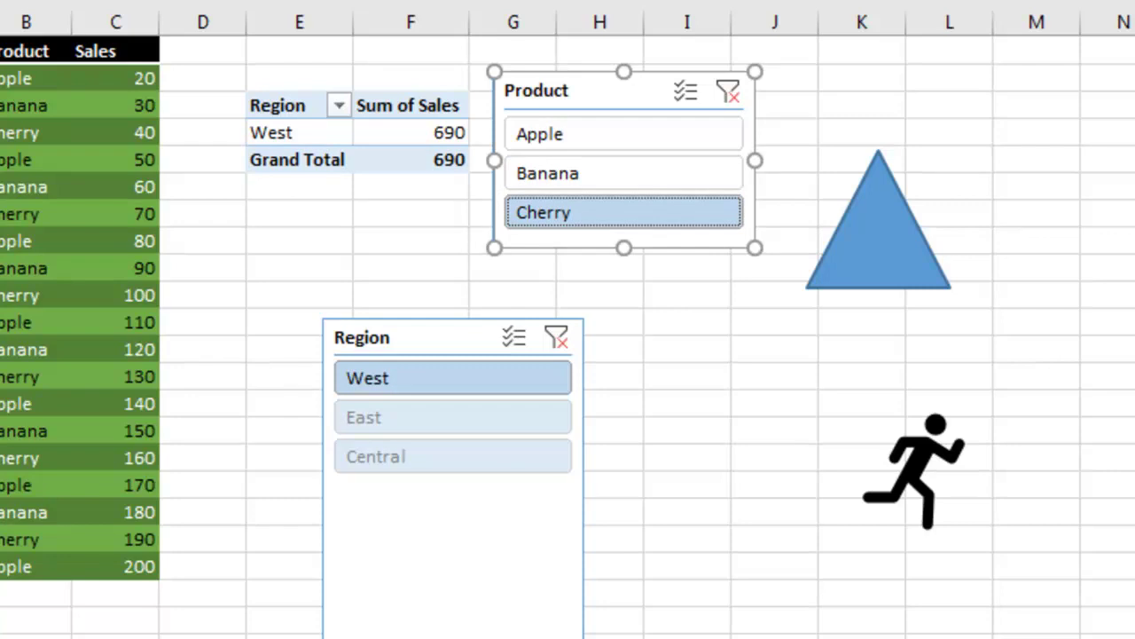
Turn on multi-select for the Product slicer and add Apple to the selection.
{"action": "key", "text": "Tab"}
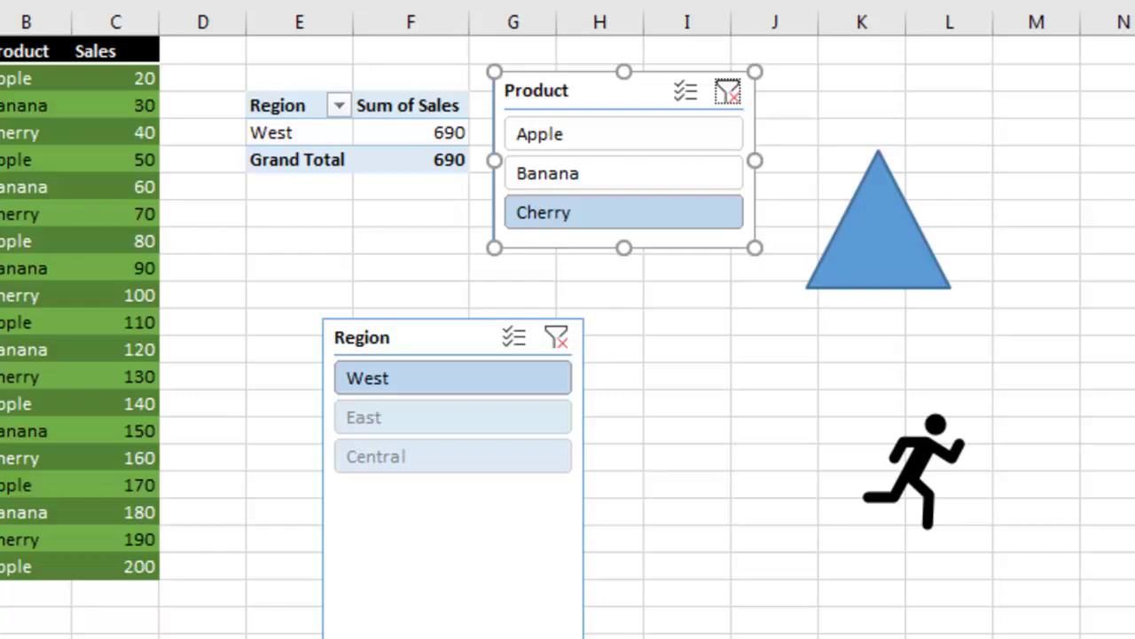
{"action": "key", "text": "shift+Tab"}
{"action": "key", "text": "space"}
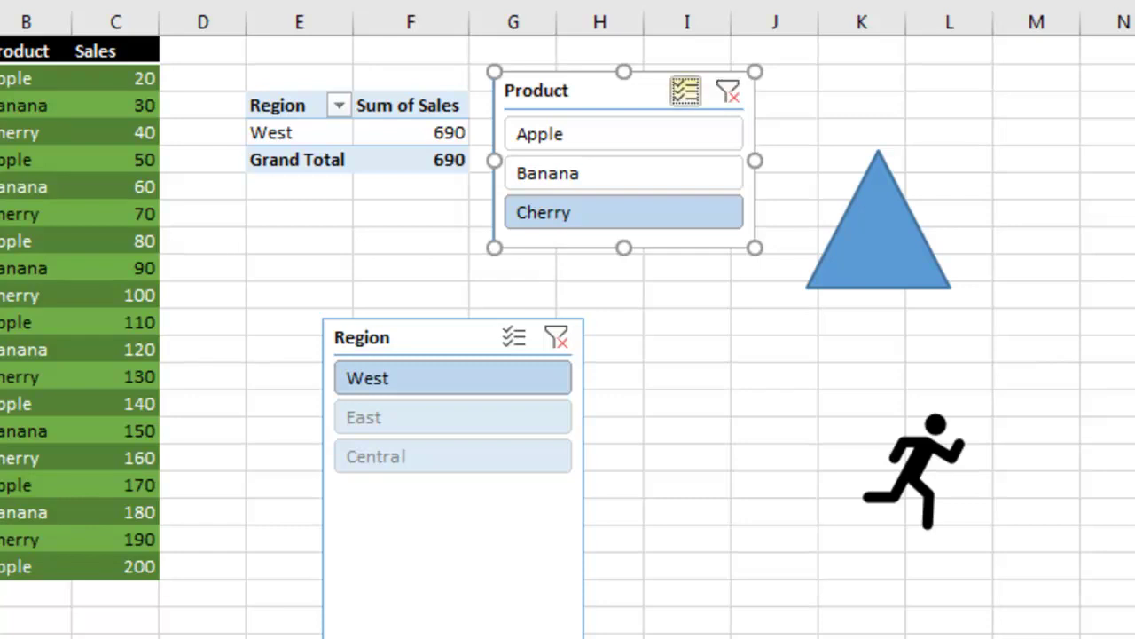
{"action": "key", "text": "Tab"}
{"action": "key", "text": "Tab"}
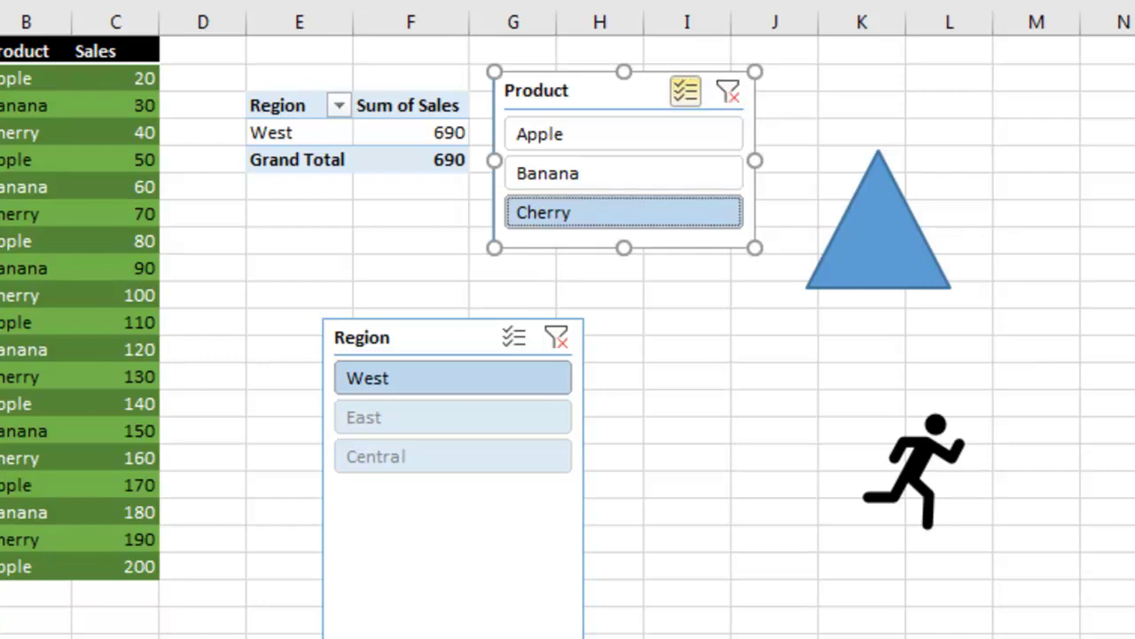
{"action": "key", "text": "Up"}
{"action": "key", "text": "Up"}
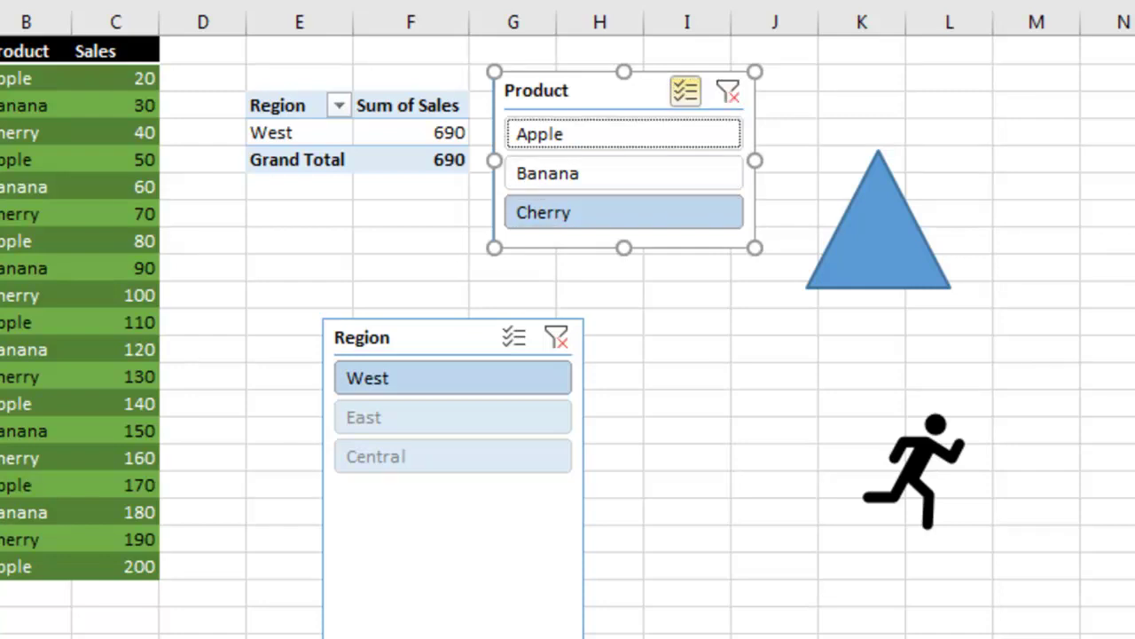
{"action": "key", "text": "space"}
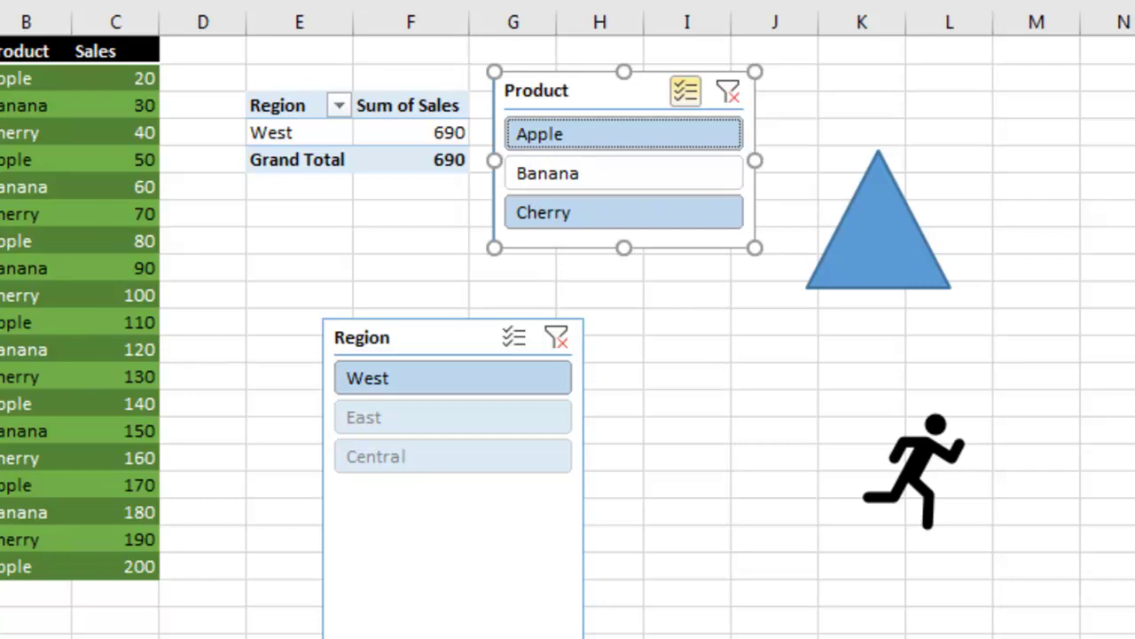
{"action": "key", "text": "Tab"}
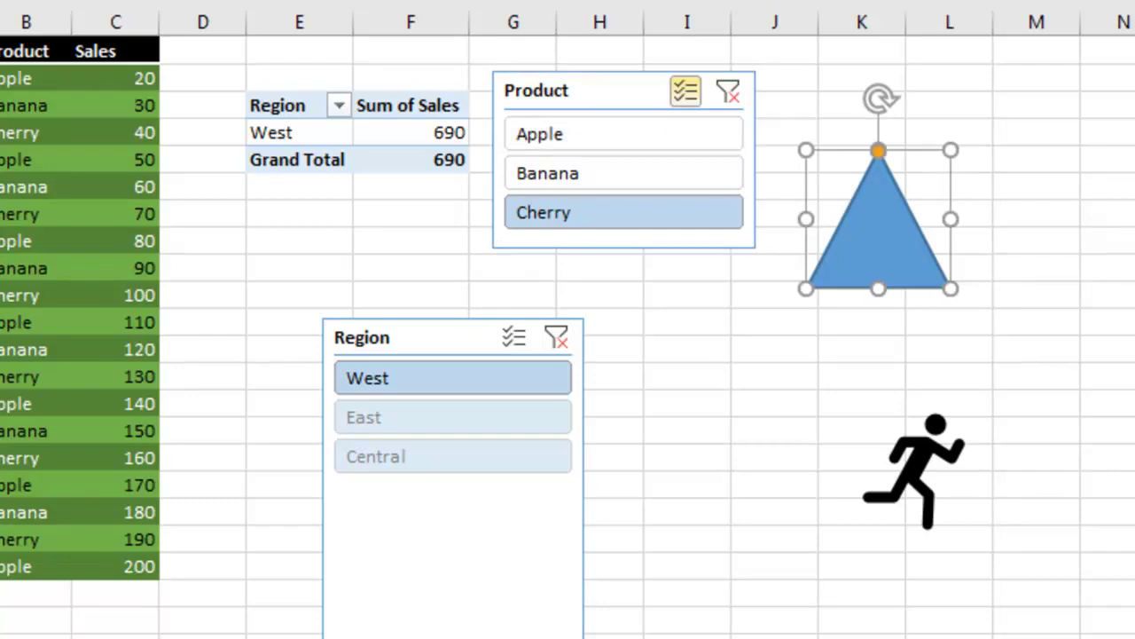
Tab past the runner icon to the Region slicer and nudge it two steps right.
{"action": "key", "text": "Tab"}
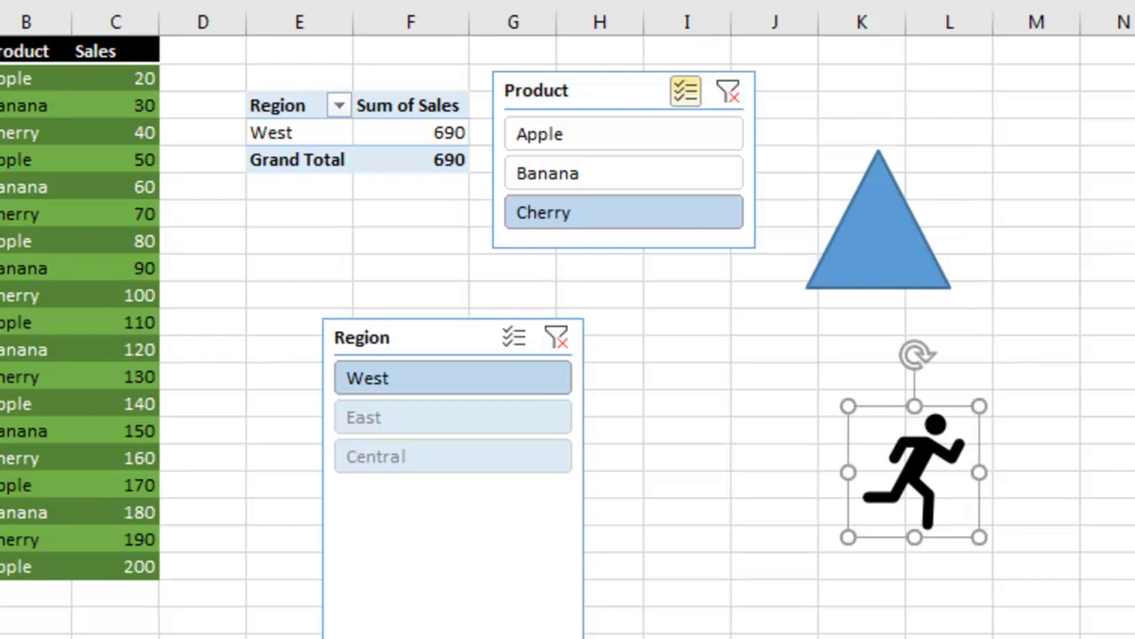
{"action": "key", "text": "Tab"}
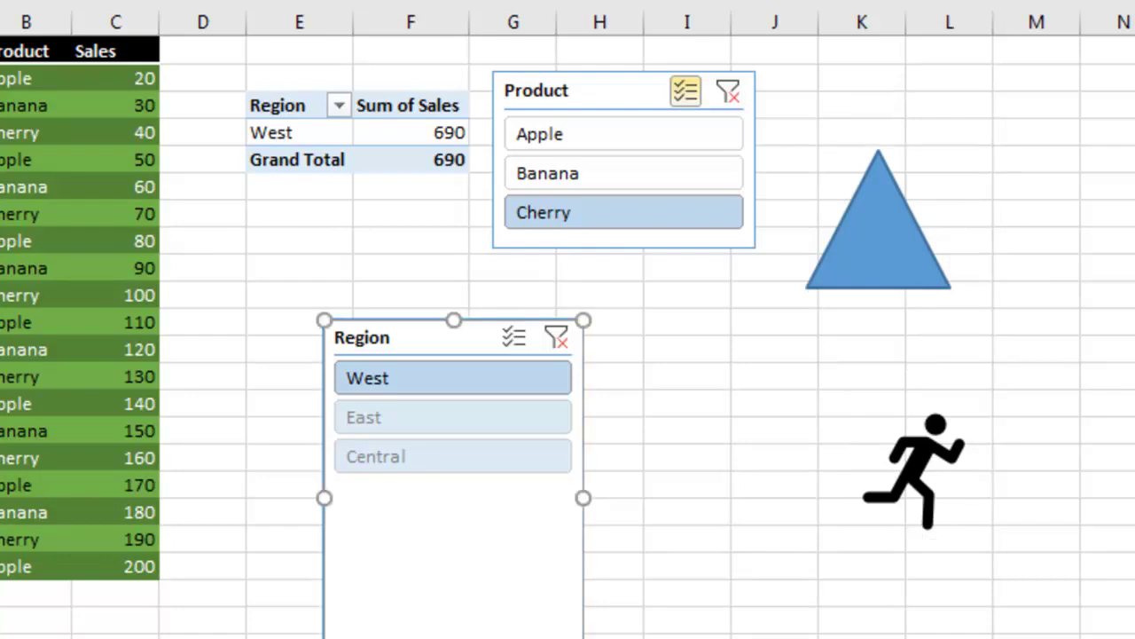
{"action": "key", "text": "Right"}
{"action": "key", "text": "Right"}
{"action": "key", "text": "Right"}
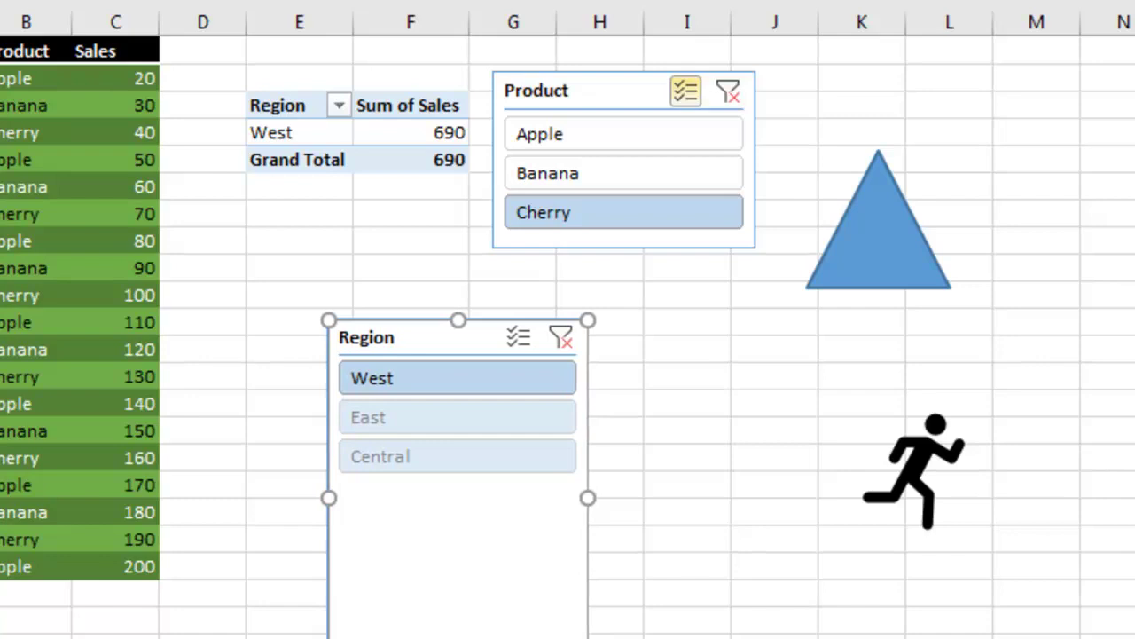
{"action": "key", "text": "Right"}
{"action": "key", "text": "Right"}
{"action": "key", "text": "Right"}
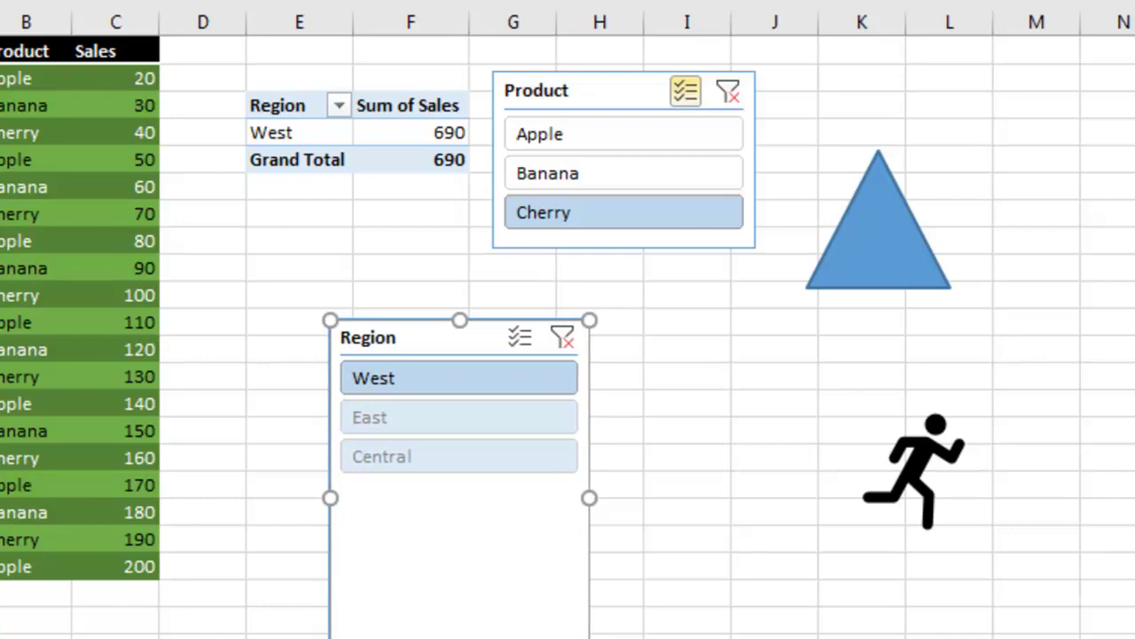
Switch on multi-select for the Region slicer.
{"action": "key", "text": "Tab"}
{"action": "key", "text": "Tab"}
{"action": "key", "text": "Down"}
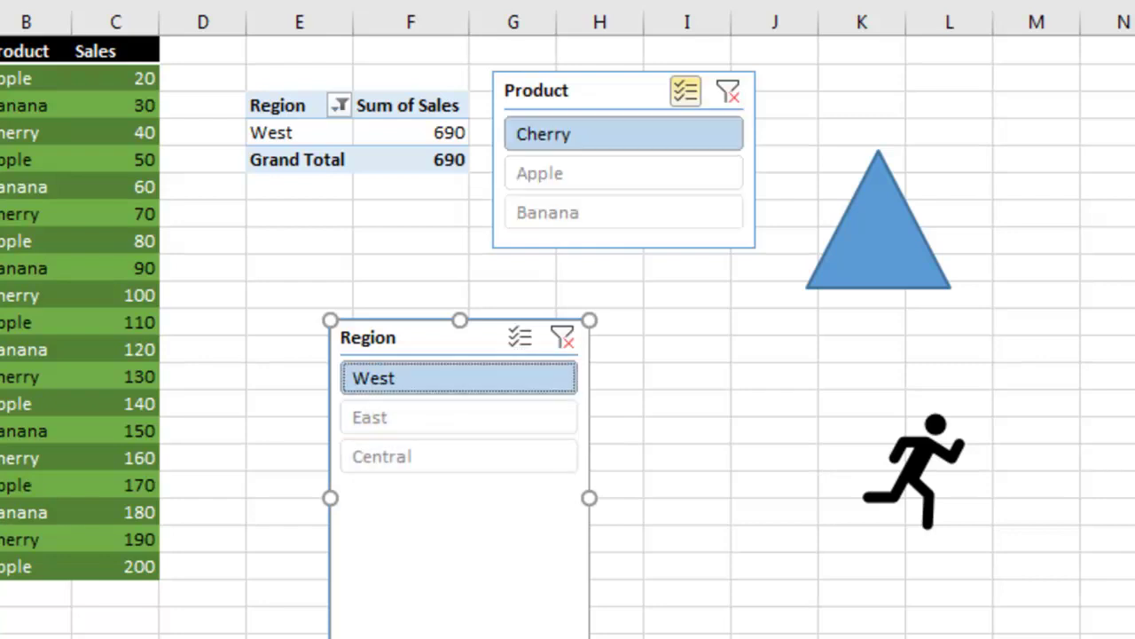
{"action": "key", "text": "shift+Tab"}
{"action": "key", "text": "shift+Tab"}
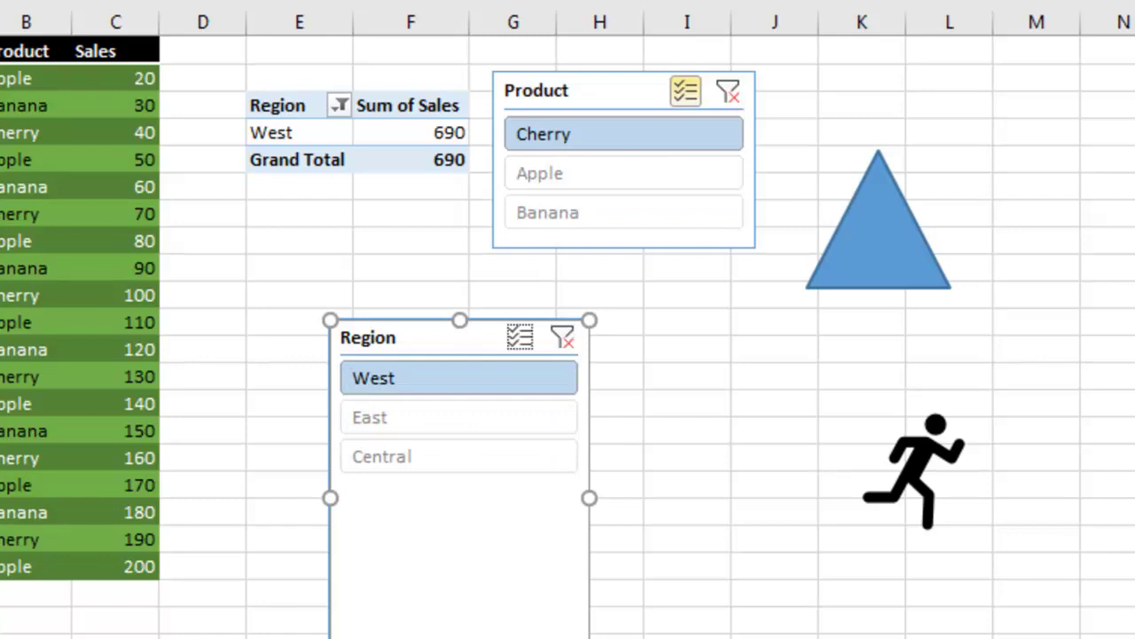
{"action": "key", "text": "space"}
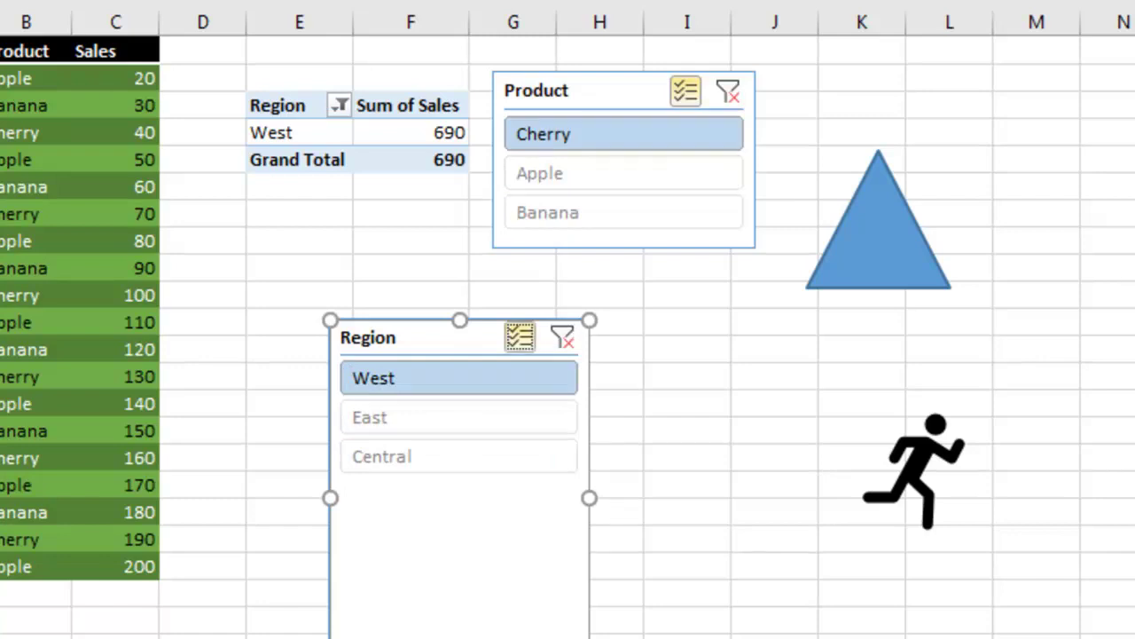
Operate the Region slicer's Clear Filter button and step focus back up to West.
{"action": "key", "text": "Tab"}
{"action": "key", "text": "space"}
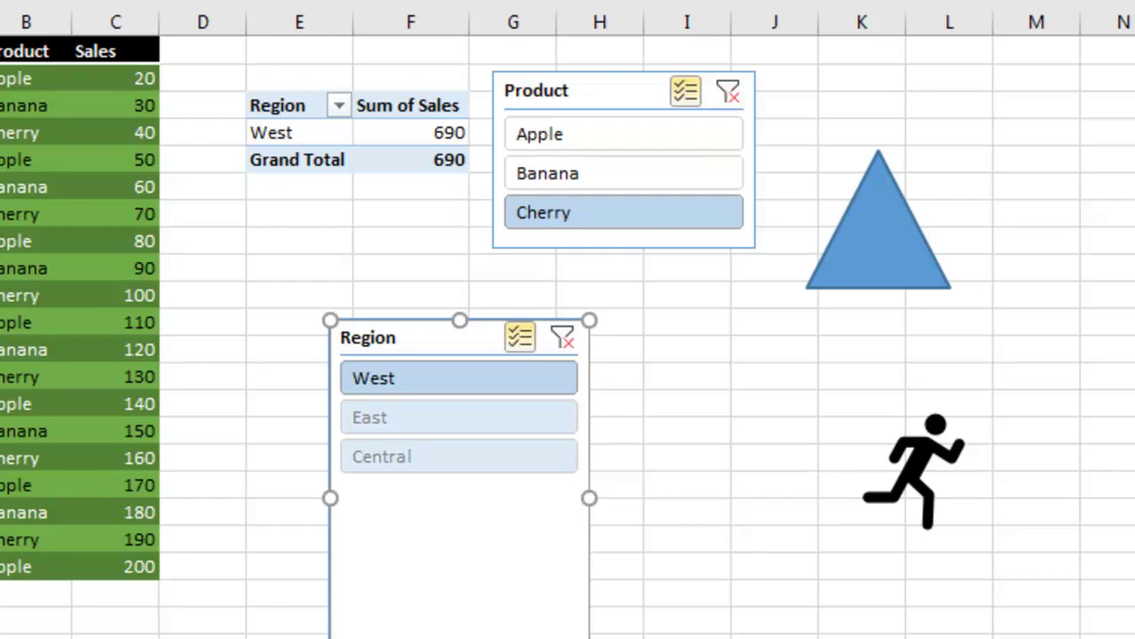
{"action": "key", "text": "shift+Tab"}
{"action": "key", "text": "Tab"}
{"action": "key", "text": "Down"}
{"action": "key", "text": "Down"}
{"action": "key", "text": "Up"}
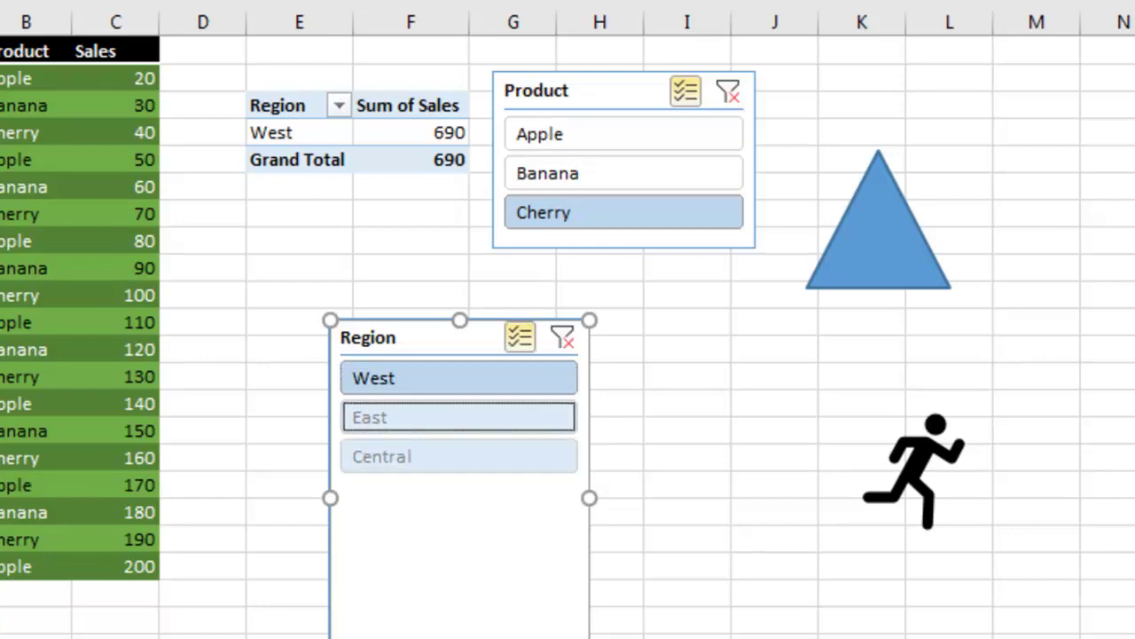
{"action": "key", "text": "Up"}
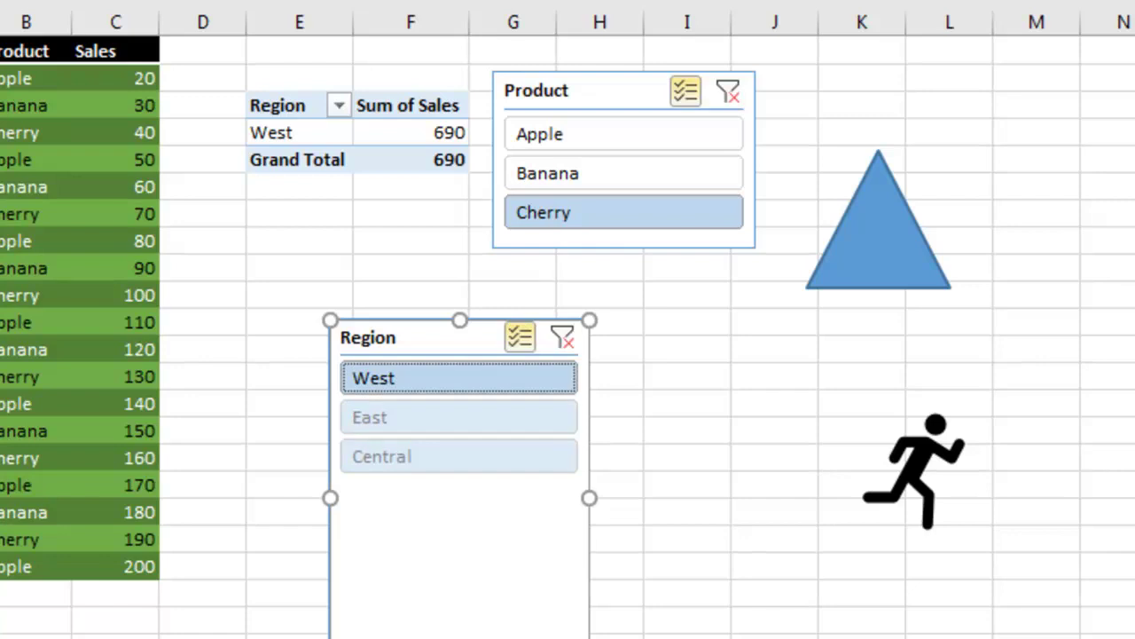
Clear the Product slicer filter so all regions total 2090, then arrow back to Apple.
{"action": "key", "text": "Tab"}
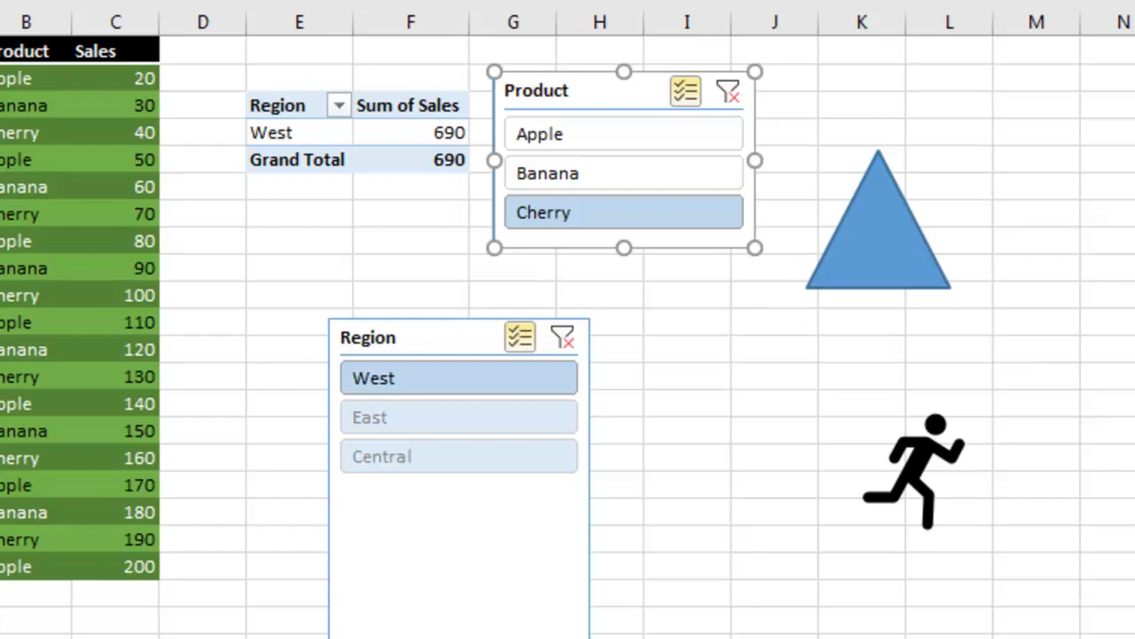
{"action": "key", "text": "Tab"}
{"action": "key", "text": "Tab"}
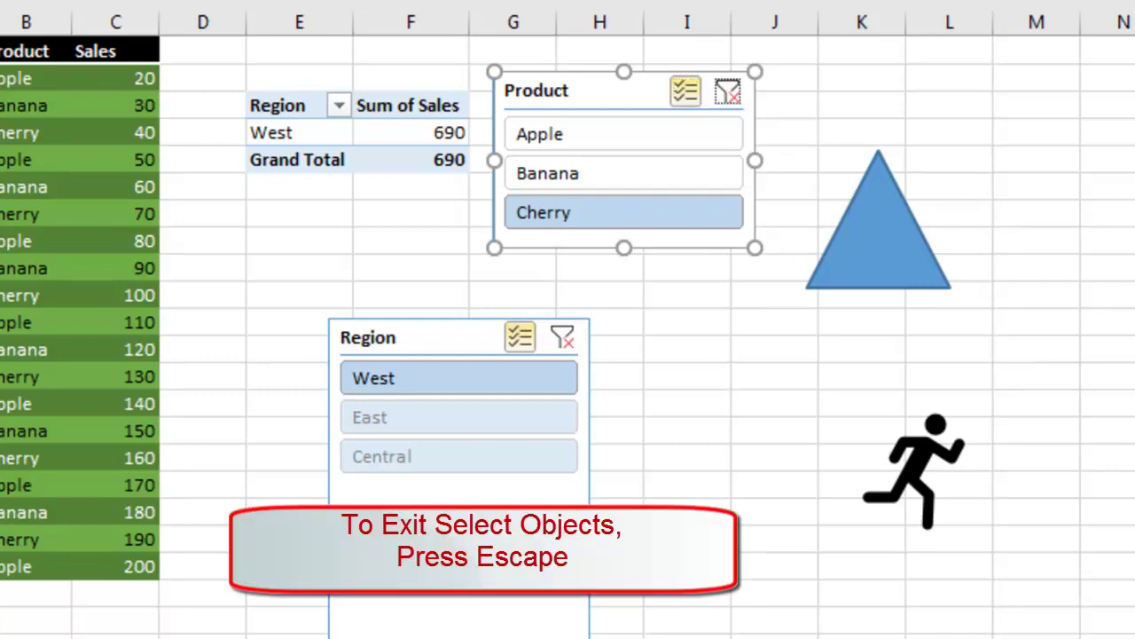
{"action": "key", "text": "Return"}
{"action": "key", "text": "shift+Tab"}
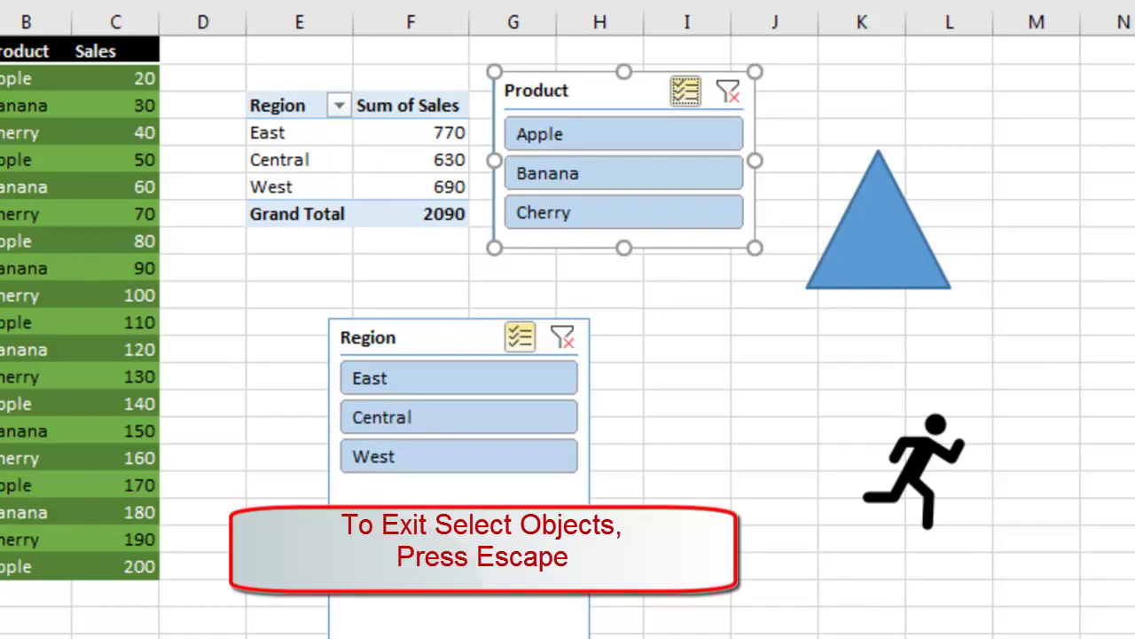
{"action": "key", "text": "Down"}
{"action": "key", "text": "Down"}
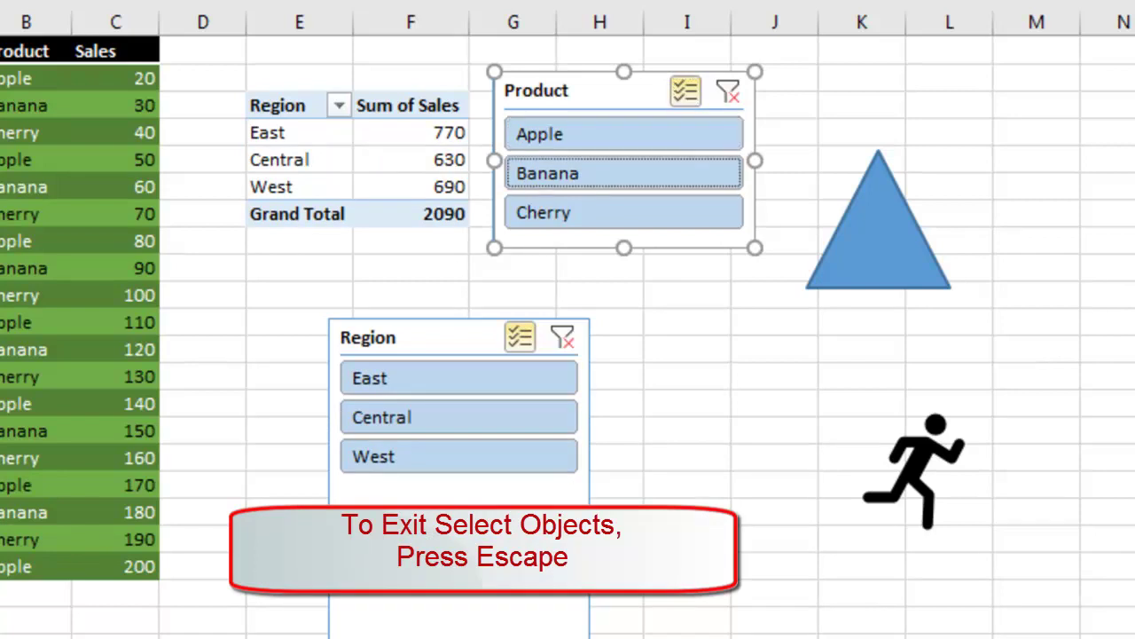
{"action": "key", "text": "Down"}
{"action": "key", "text": "Up"}
{"action": "key", "text": "Up"}
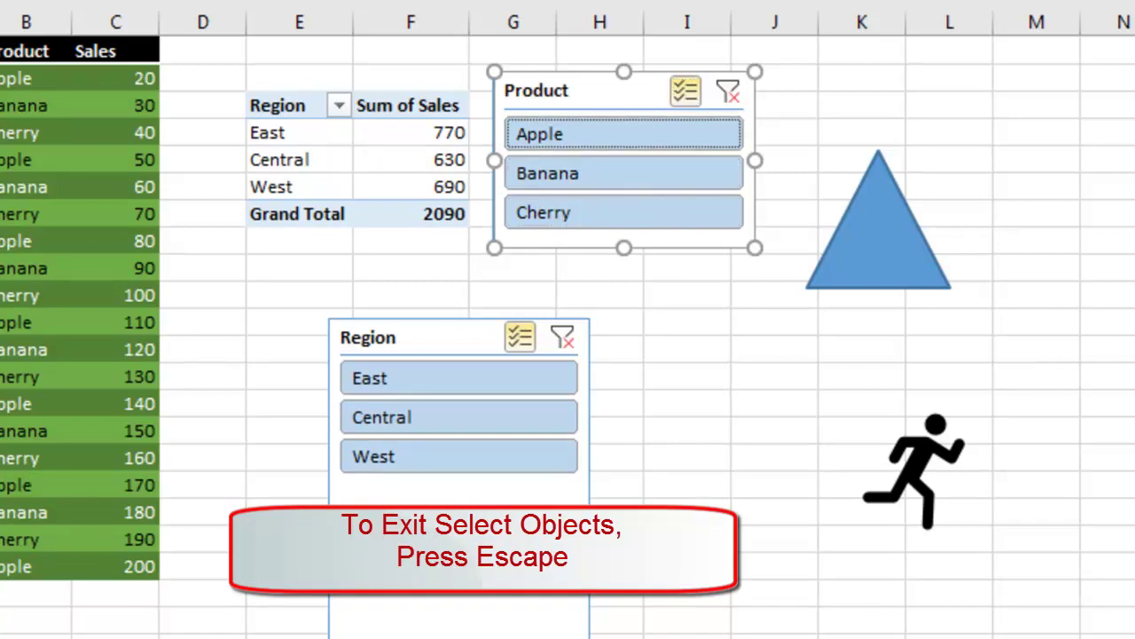